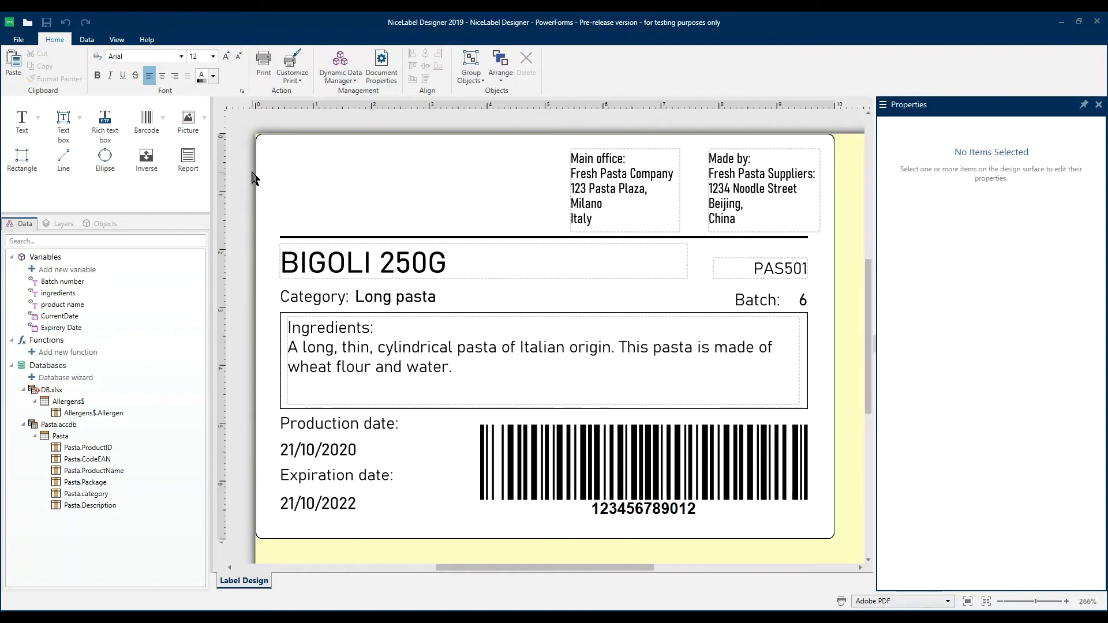
- Place the FRESH_PASTA_logo_rectangle picture from Documents in a frame at the label's top-left
click(188, 125)
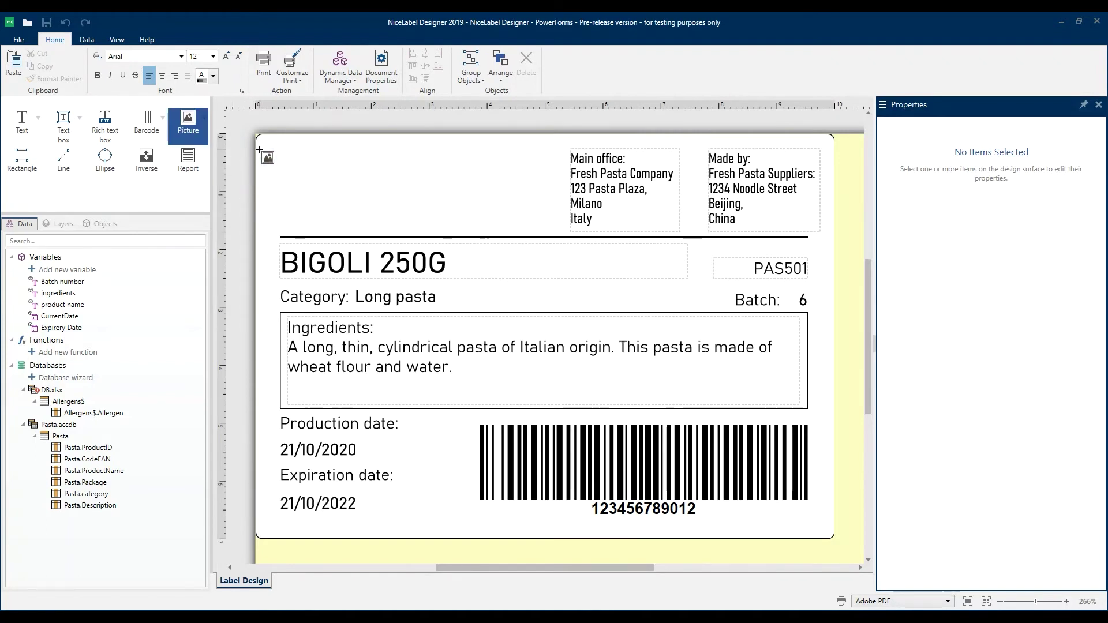
mouse_move(273, 149)
mouse_down()
mouse_move(477, 228)
mouse_move(556, 230)
mouse_up()
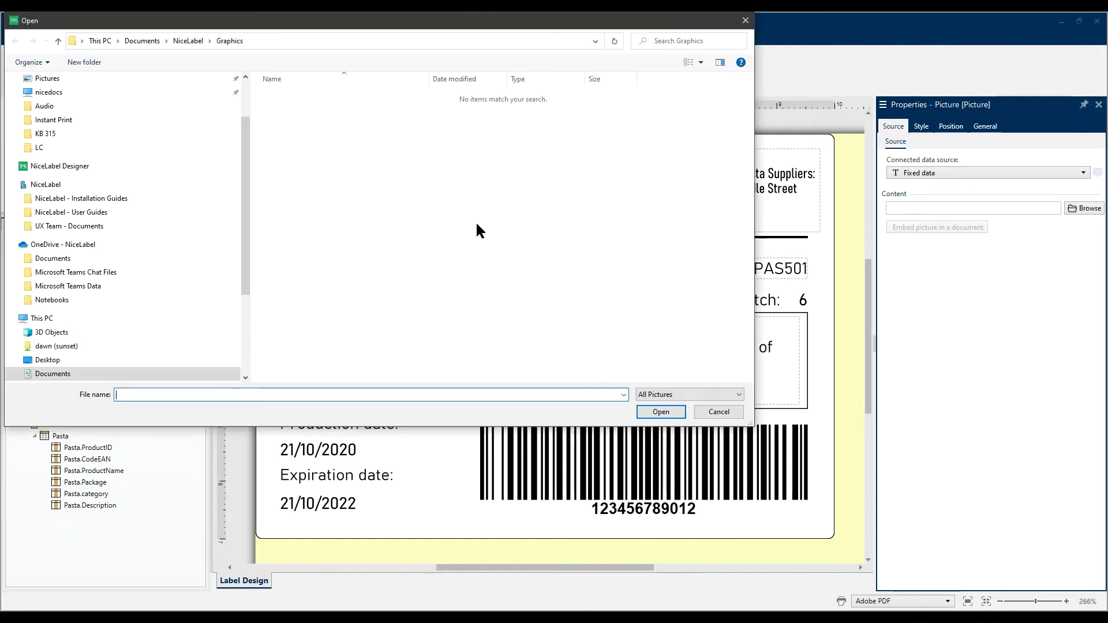
click(64, 130)
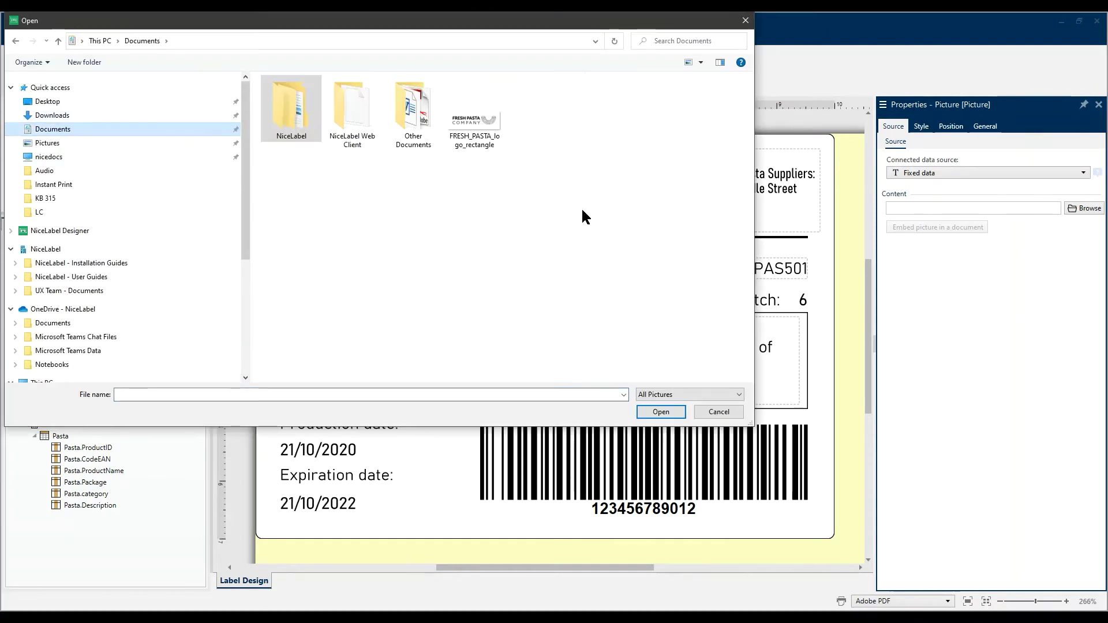
double_click(471, 123)
click(471, 128)
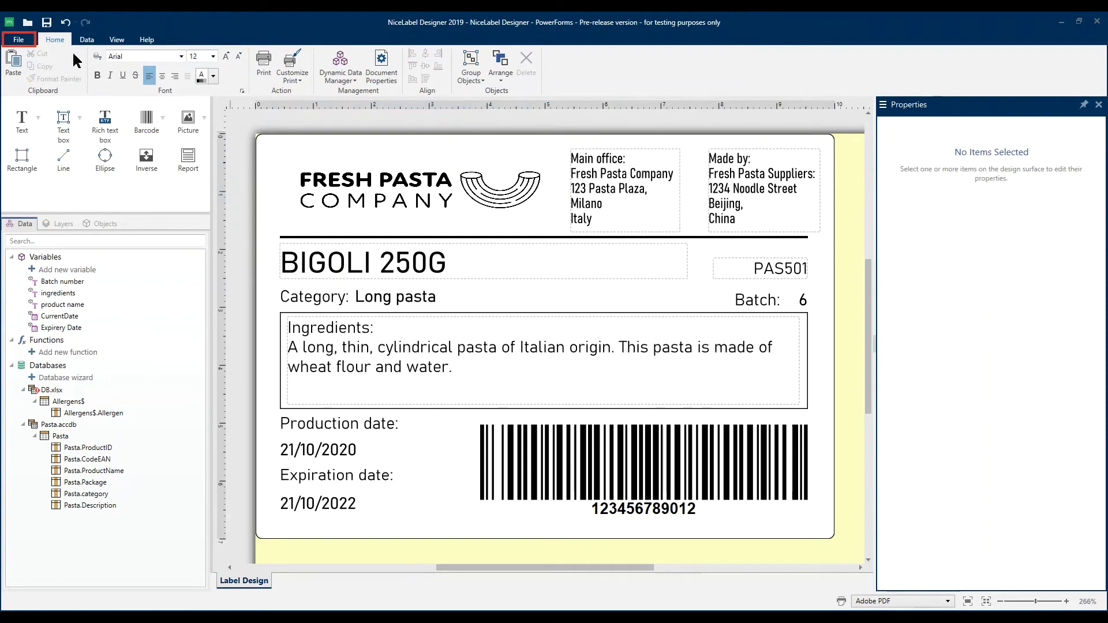
- Start Save As to document storage and create a folder named 'New folder' there
click(13, 38)
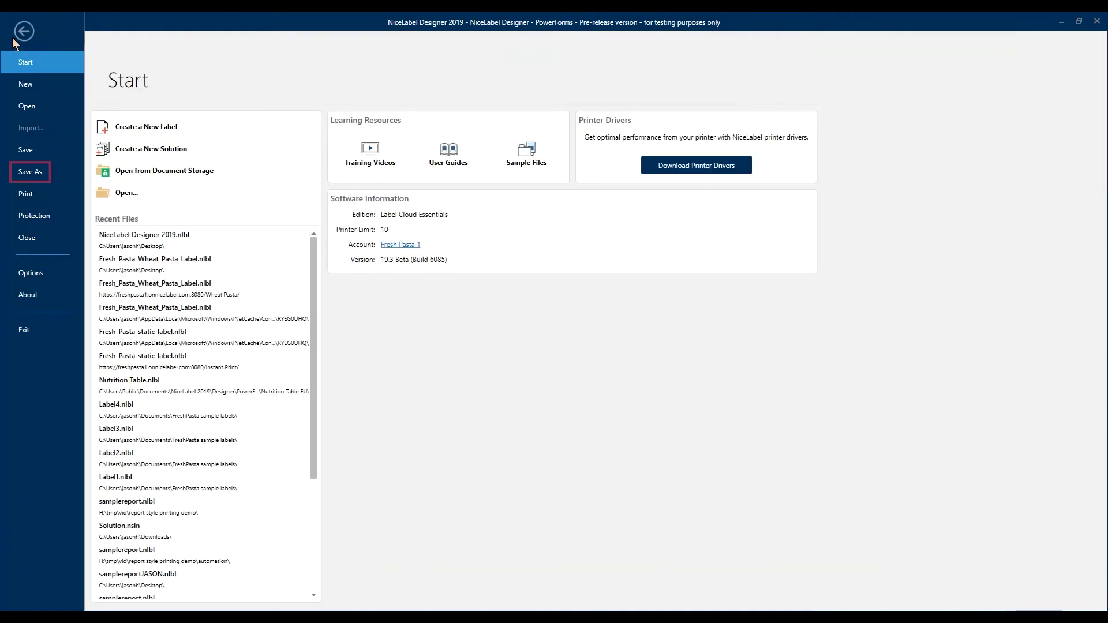
click(40, 174)
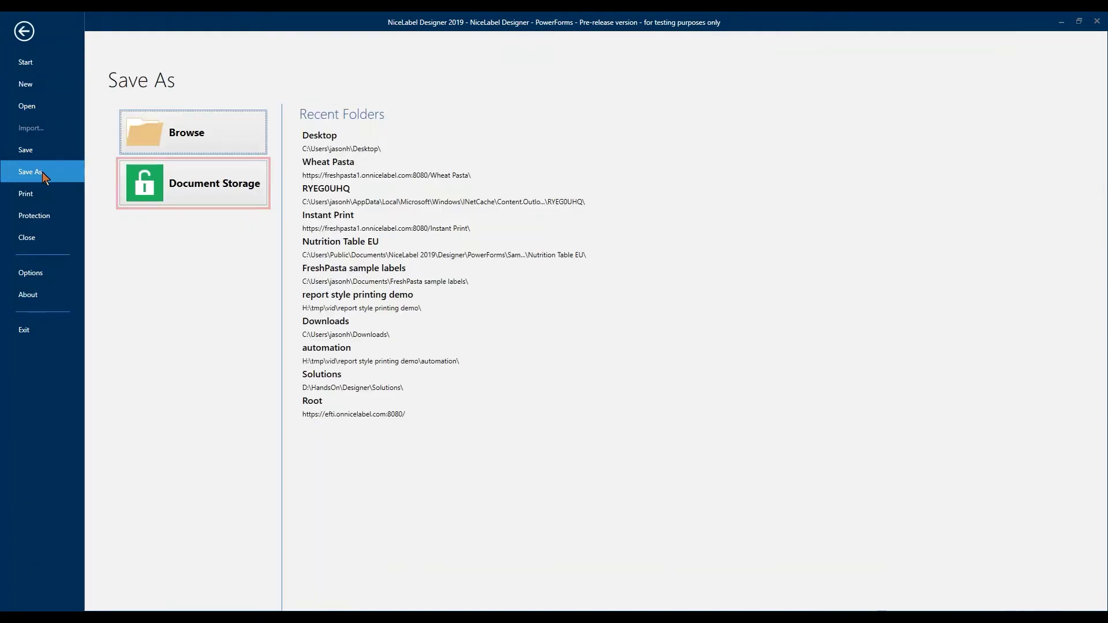
click(199, 184)
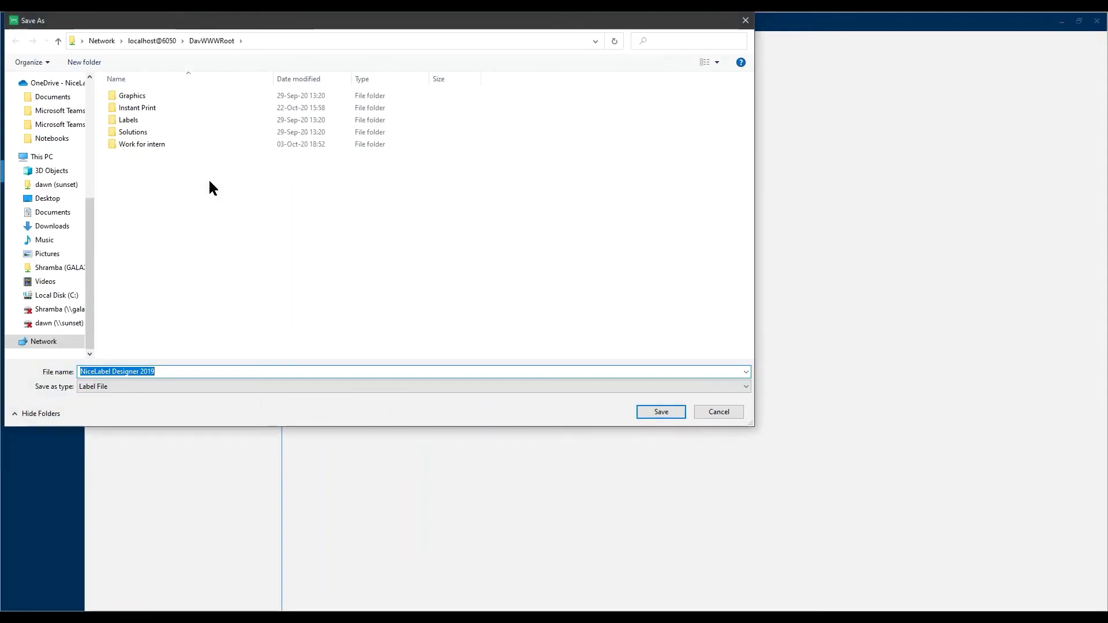
right_click(213, 194)
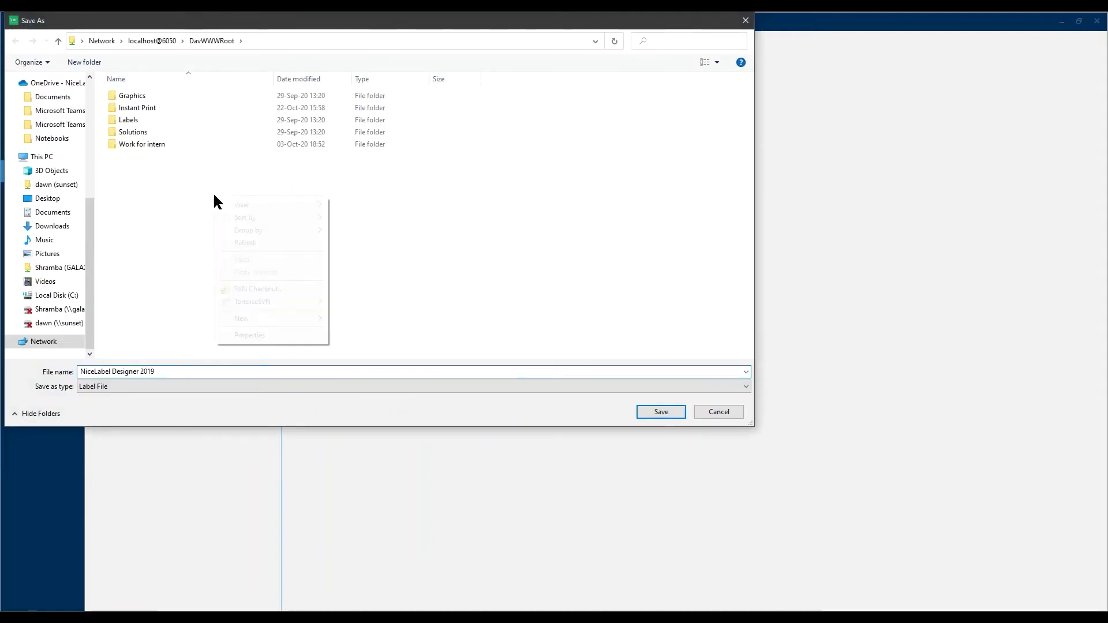
mouse_move(250, 314)
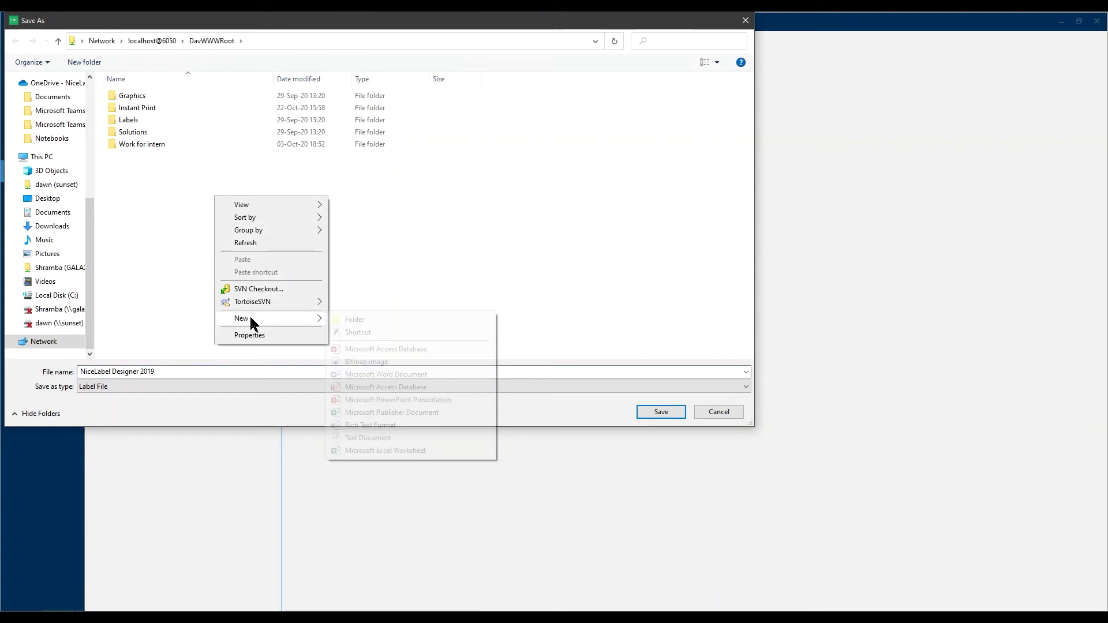
click(345, 314)
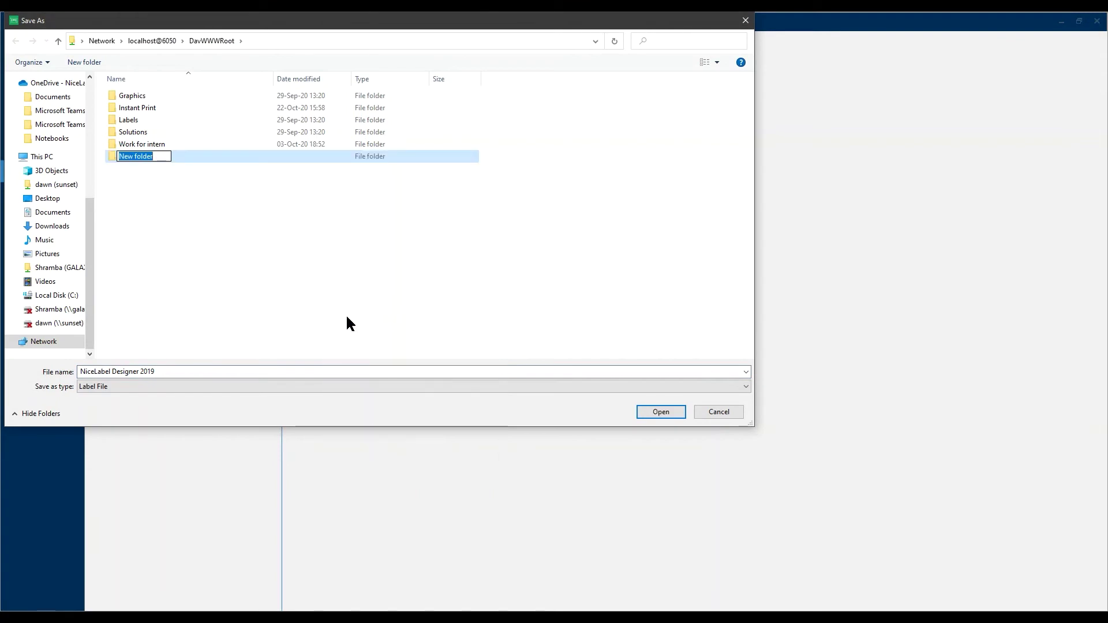
click(344, 314)
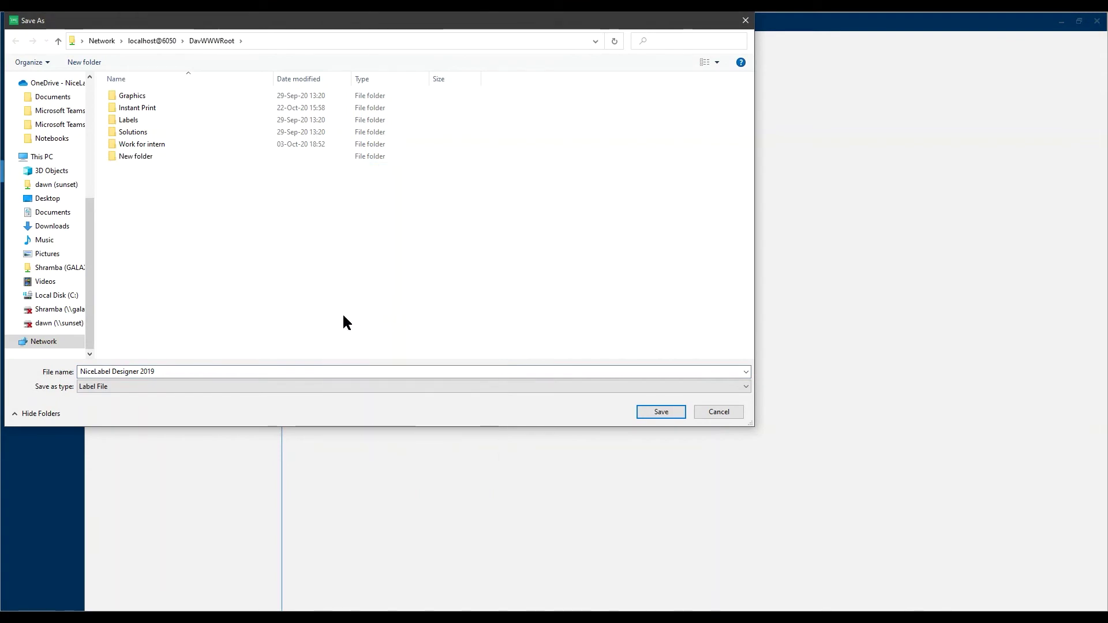
- Save the label as 'Wheat Pasta Label' inside New folder
double_click(148, 154)
click(160, 372)
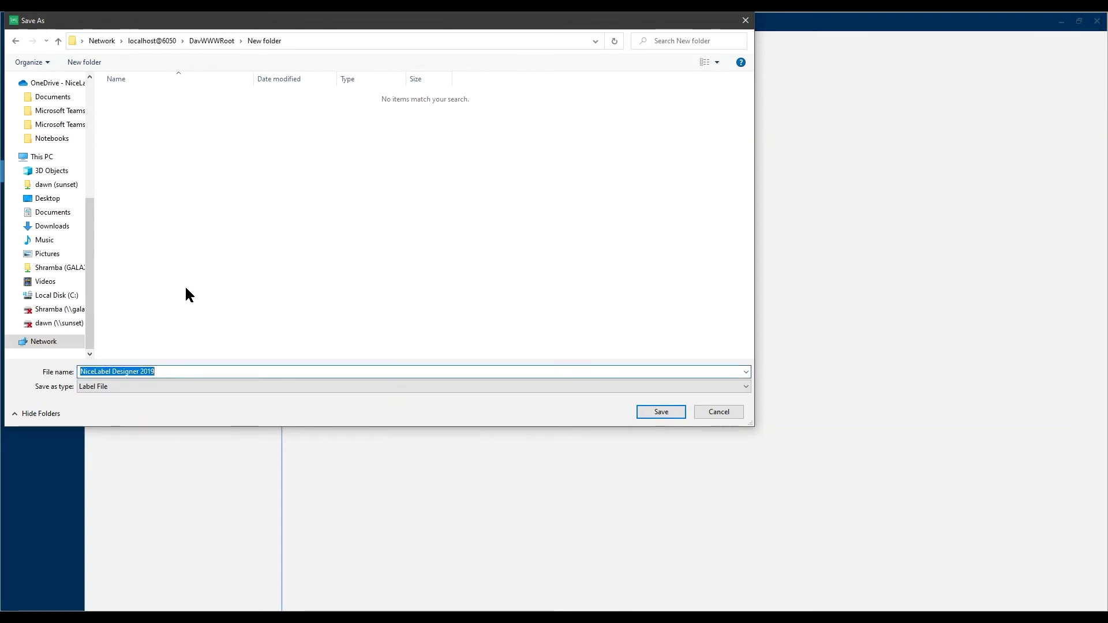
text(Wheat Pasta L)
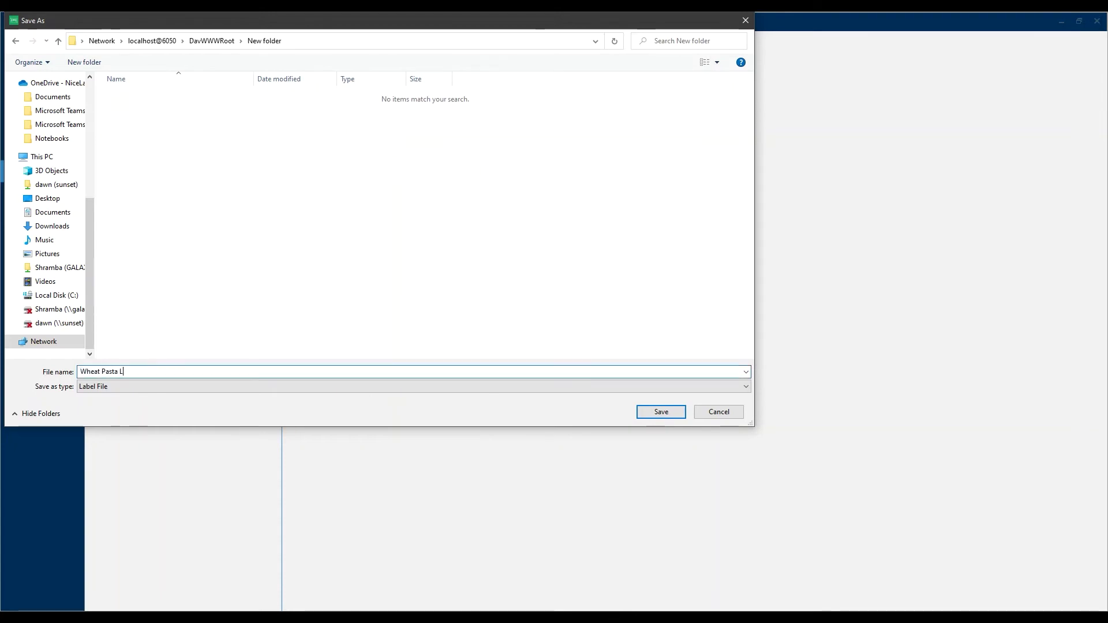
text(abel)
click(663, 412)
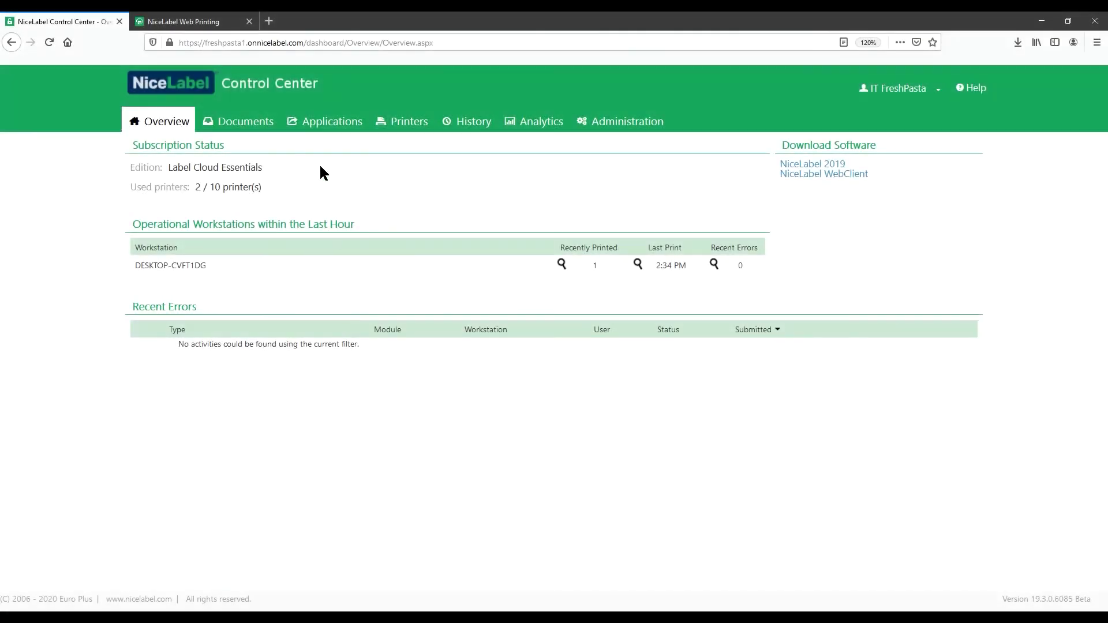
- Go to Web Applications and start a new web application form
click(319, 123)
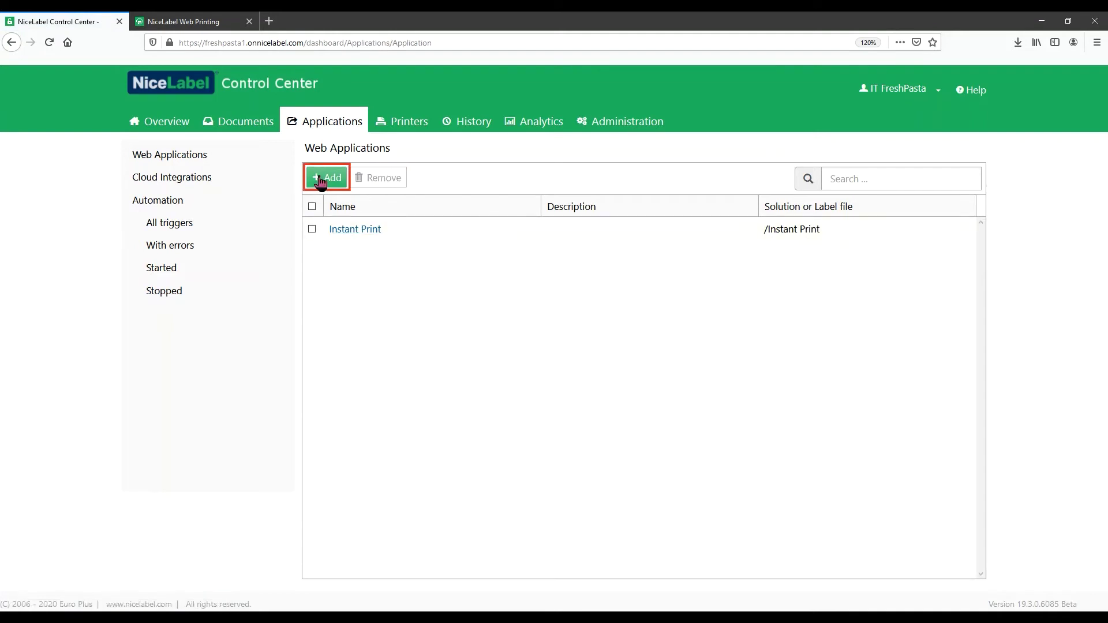
click(320, 176)
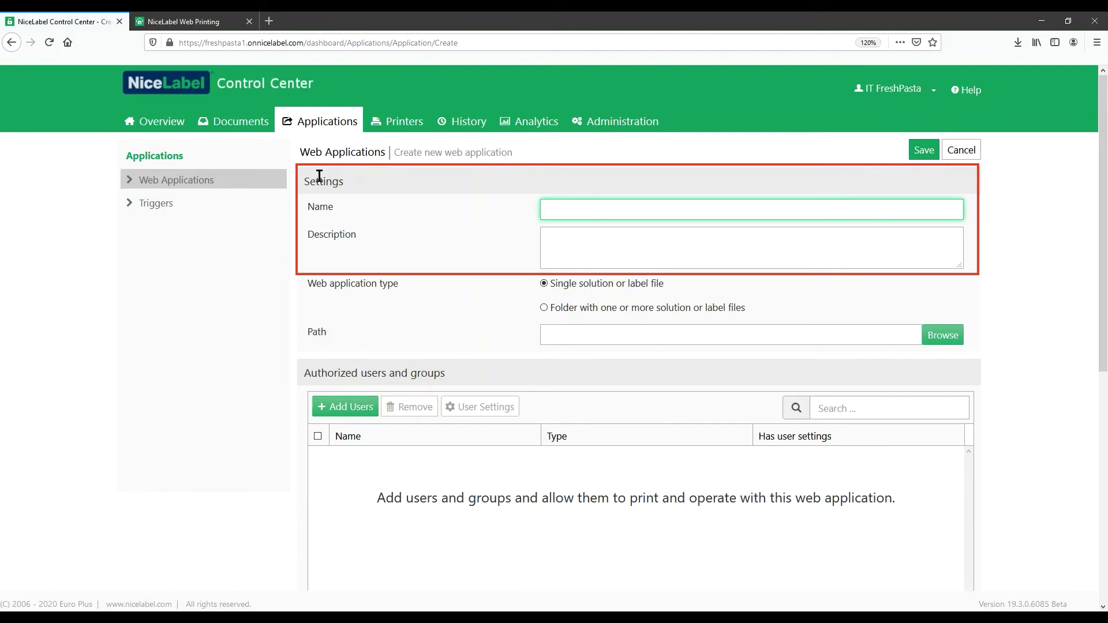
- Name the app 'Wheat Pasta Labels App' with description 'Labels for our new wheat pasta product line.'
text(Wheat Pasta Labels App)
click(589, 241)
text(Labels for)
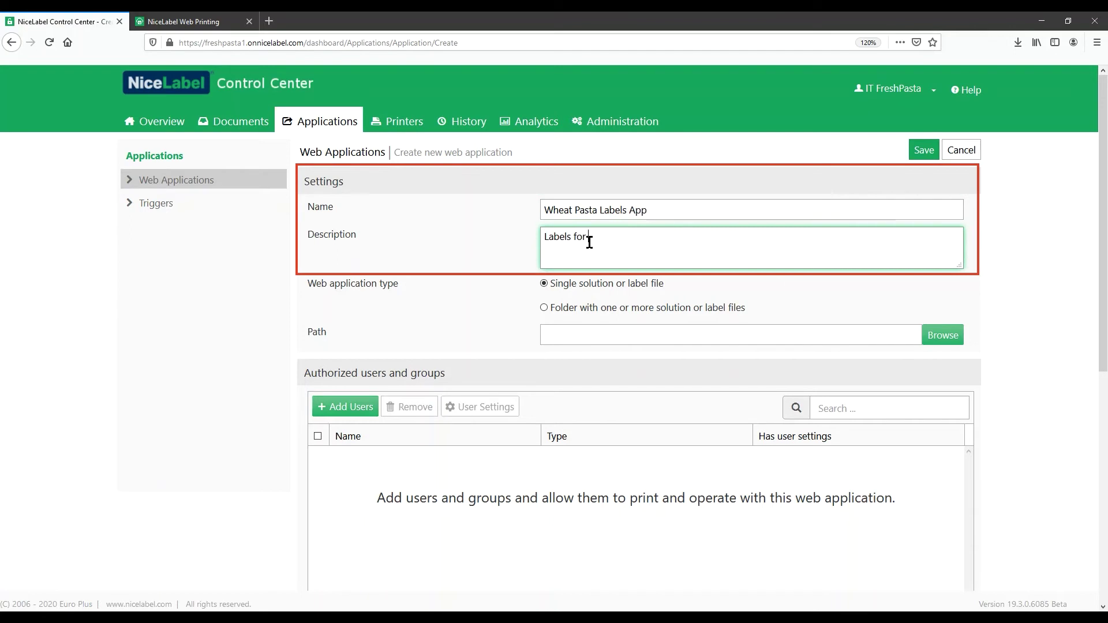
text( our new wheat pasta product line.)
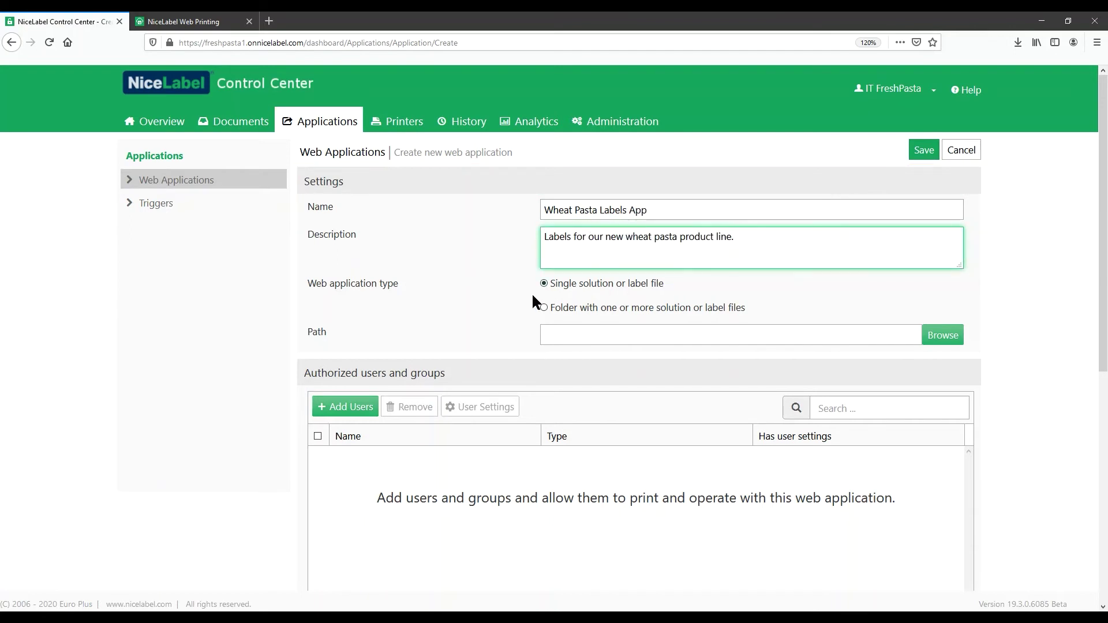
- Make the app serve a folder of labels, using /New folder as its path
click(545, 307)
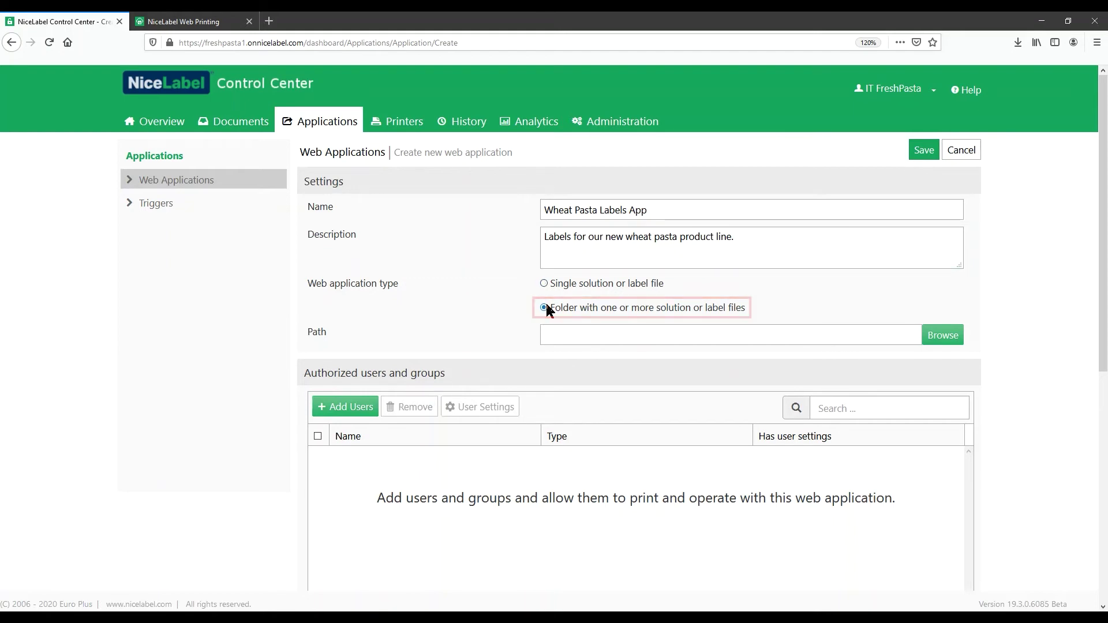
click(942, 340)
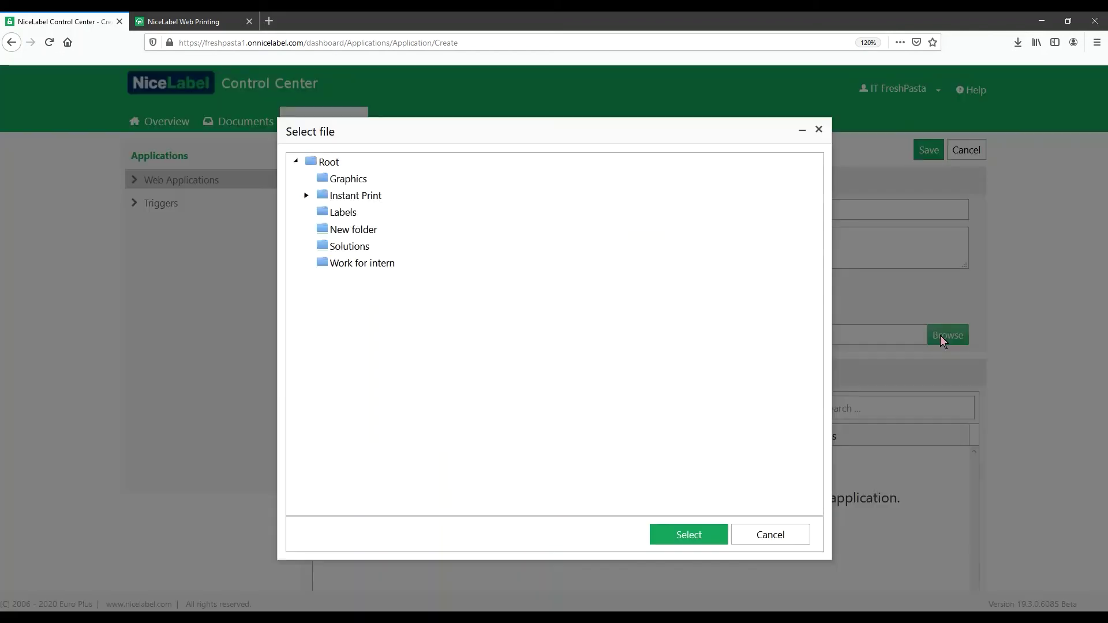
click(353, 229)
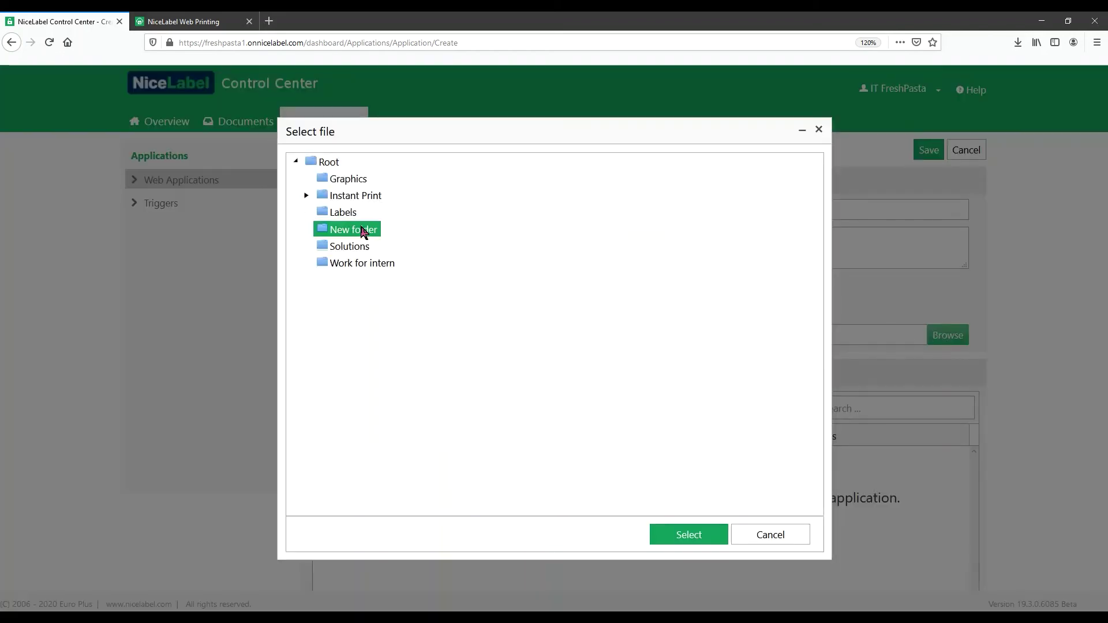
click(686, 536)
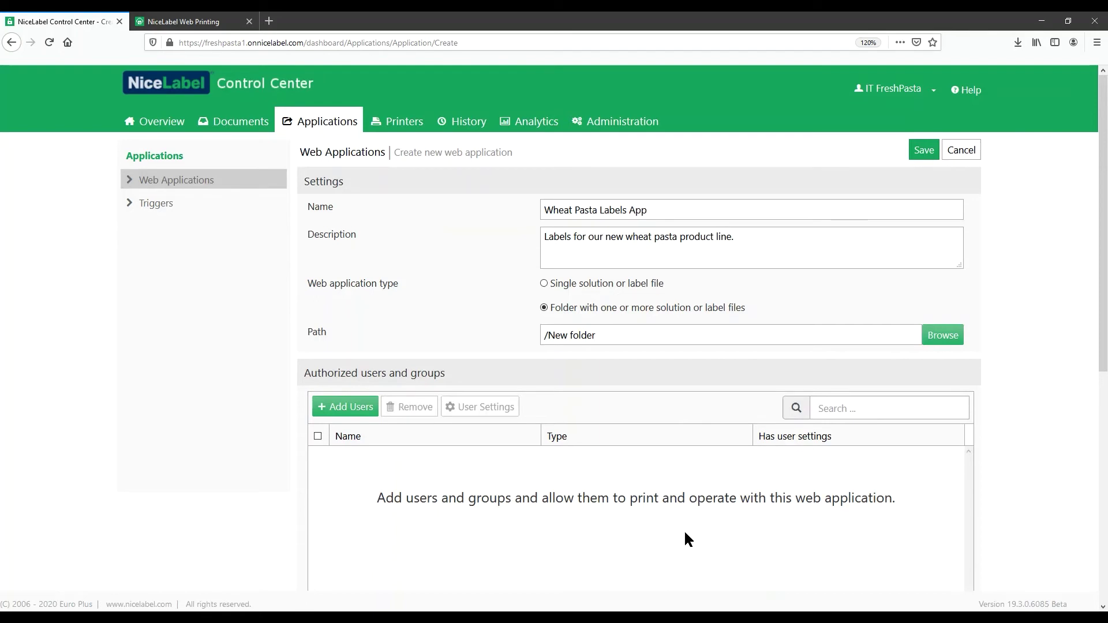
scroll(684, 522, down, 3)
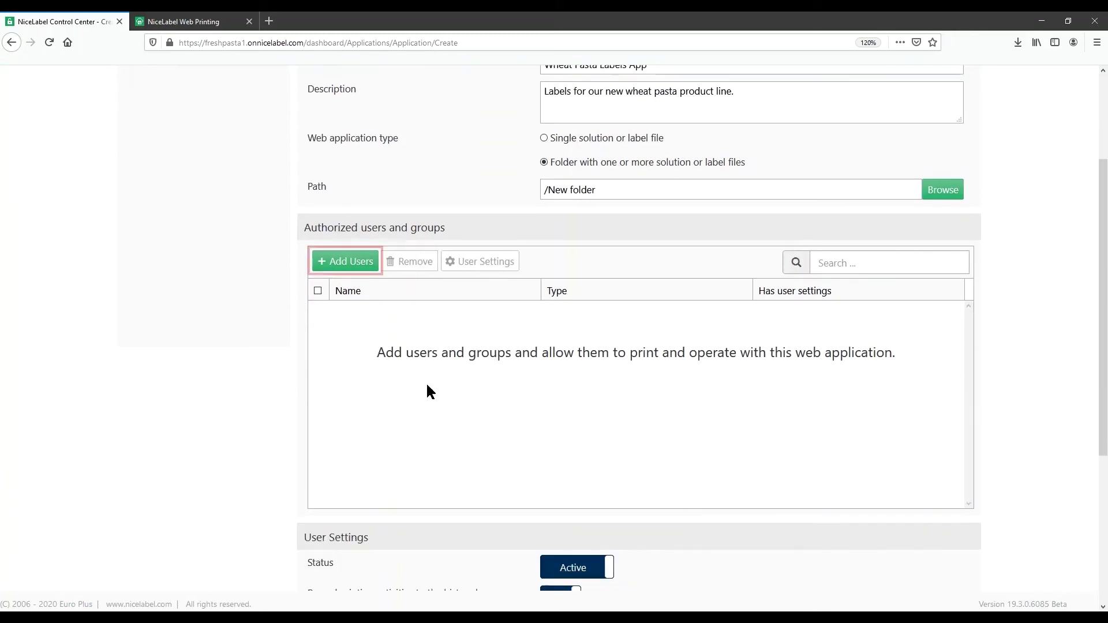
- Search users for 'ol' and authorize the operator guest user
click(353, 259)
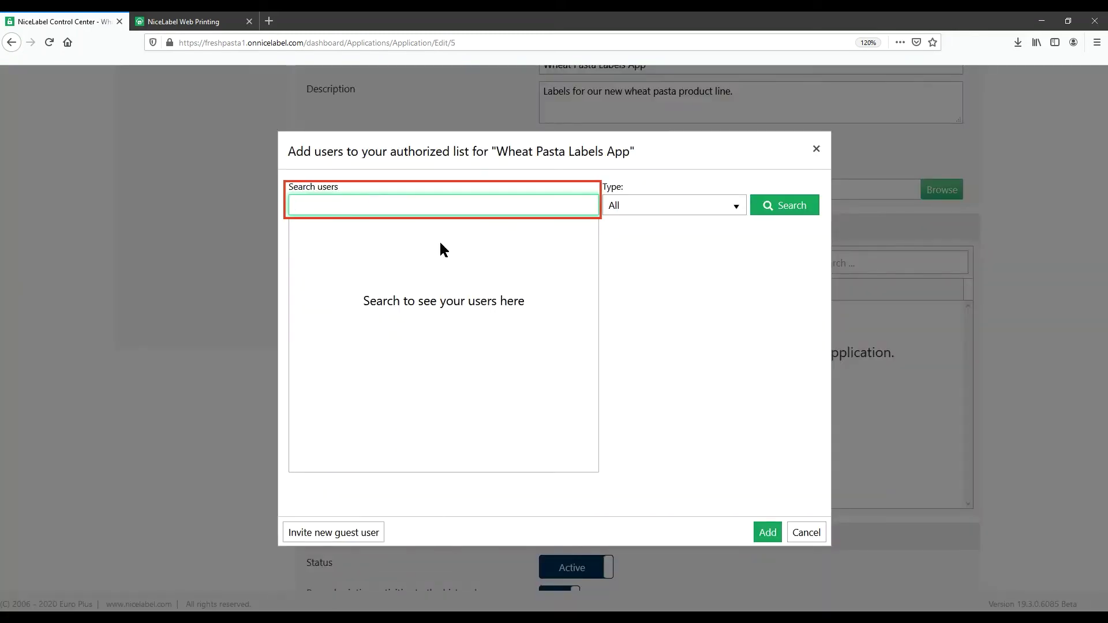
text(ol)
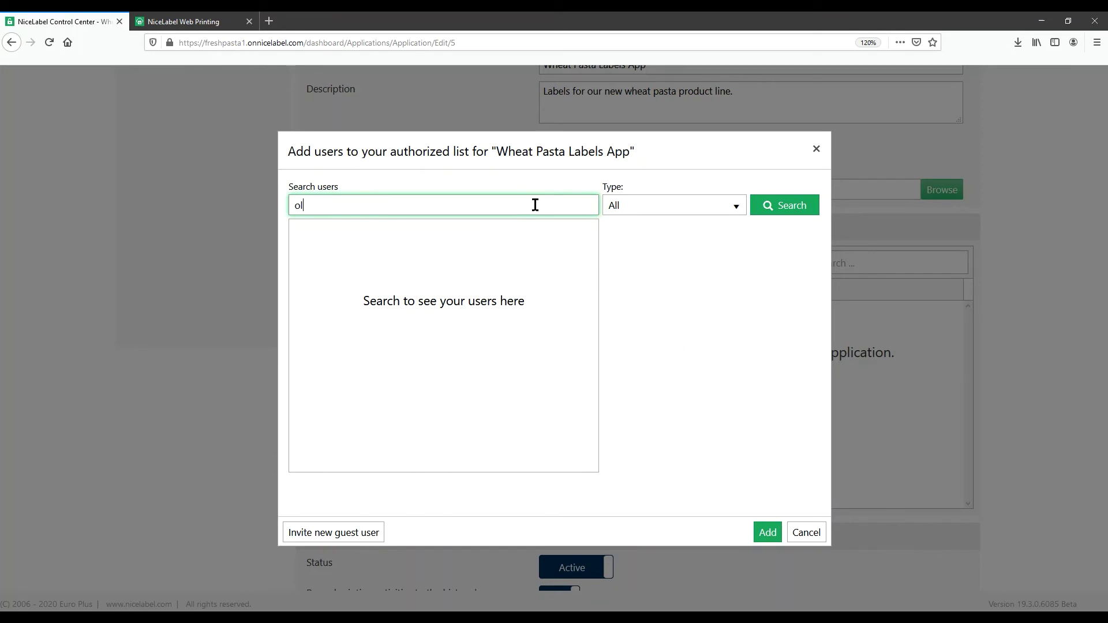
key(Return)
click(321, 249)
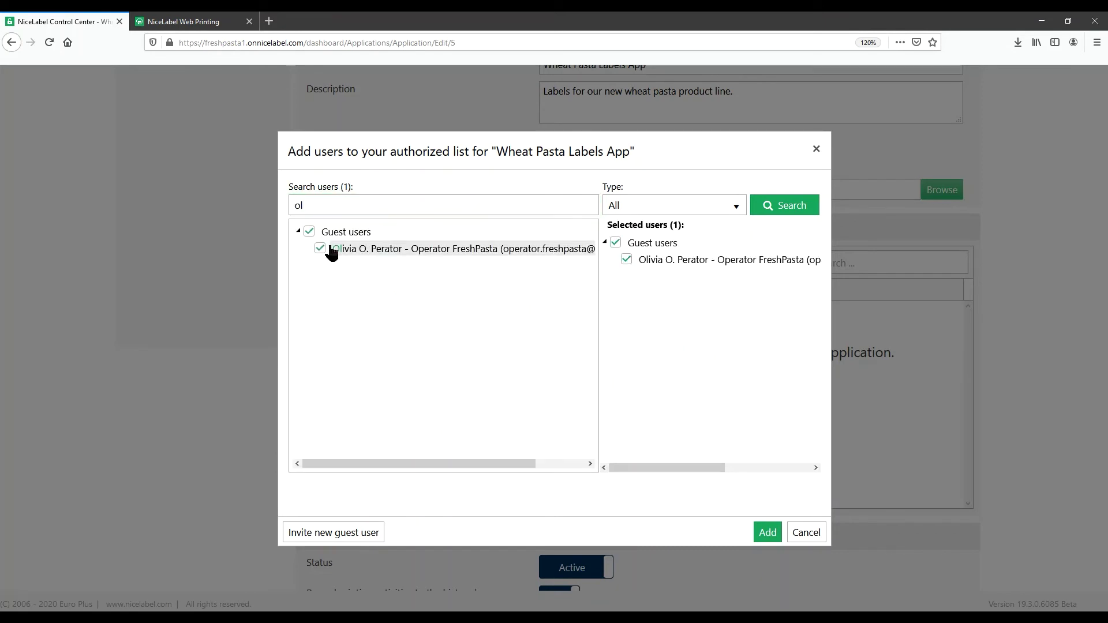
- Search 'it', authorize the administrator guest user too, add both, and save the app
double_click(376, 202)
text(it)
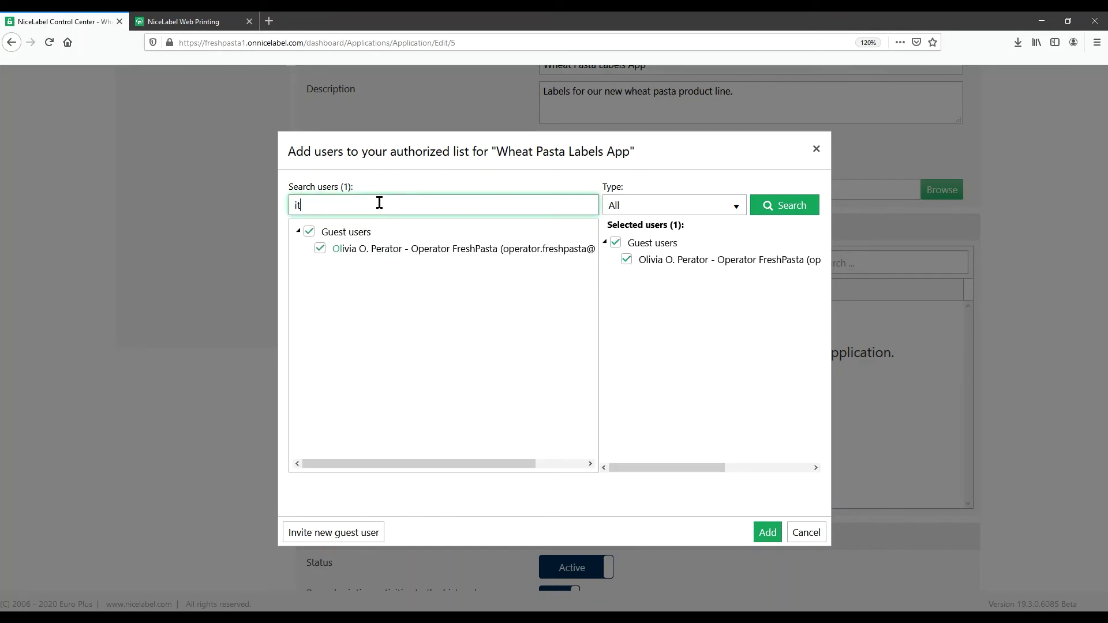
key(Return)
click(321, 249)
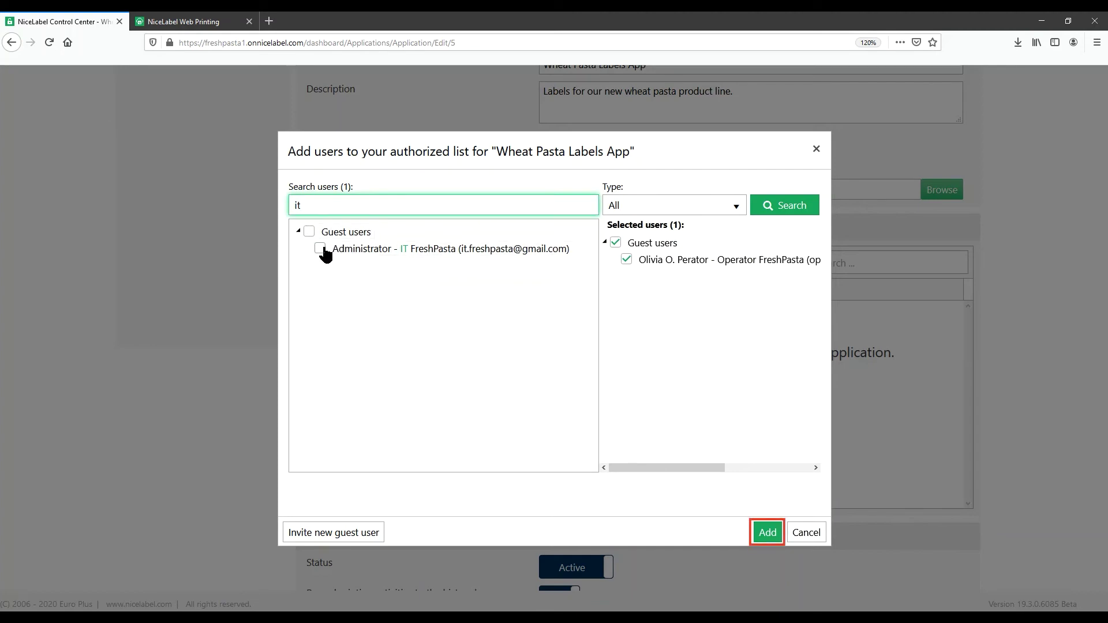
click(768, 531)
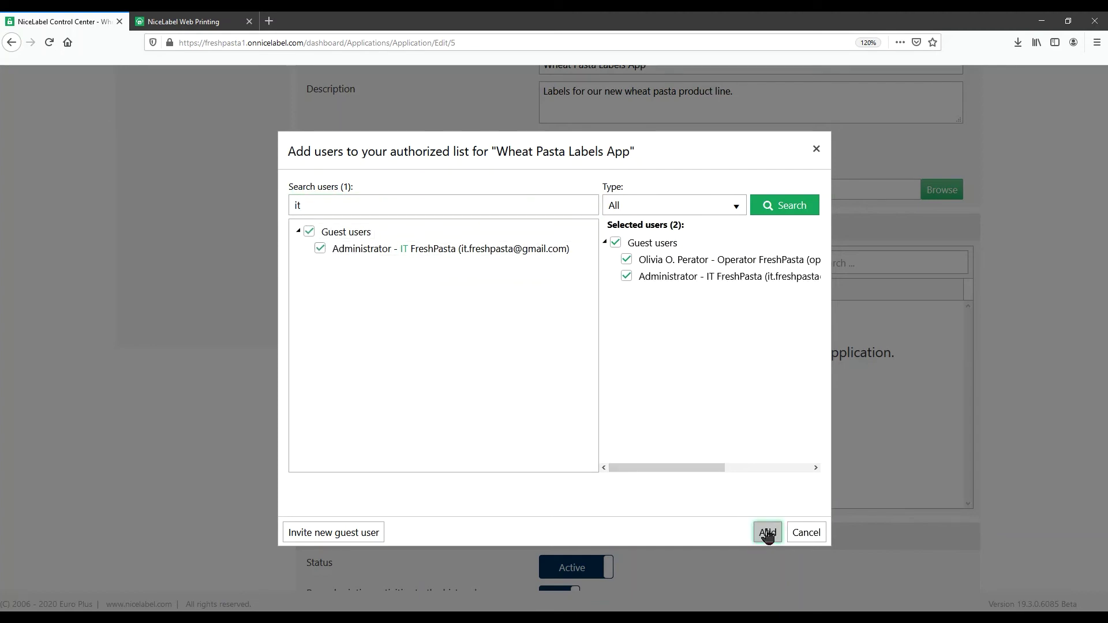
scroll(1007, 519, up, 3)
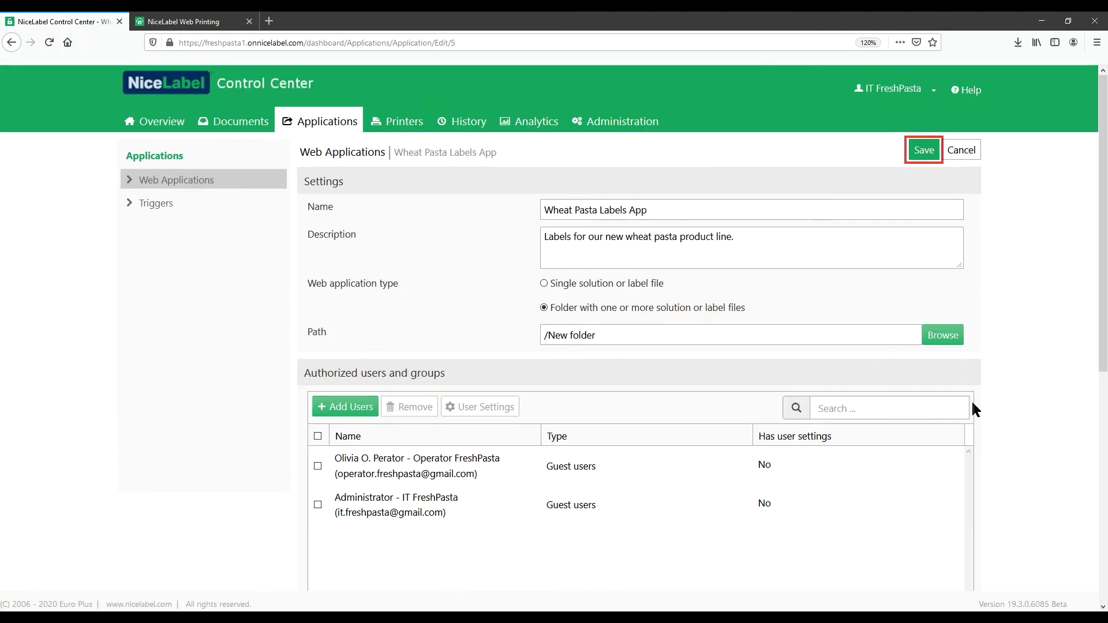
click(922, 152)
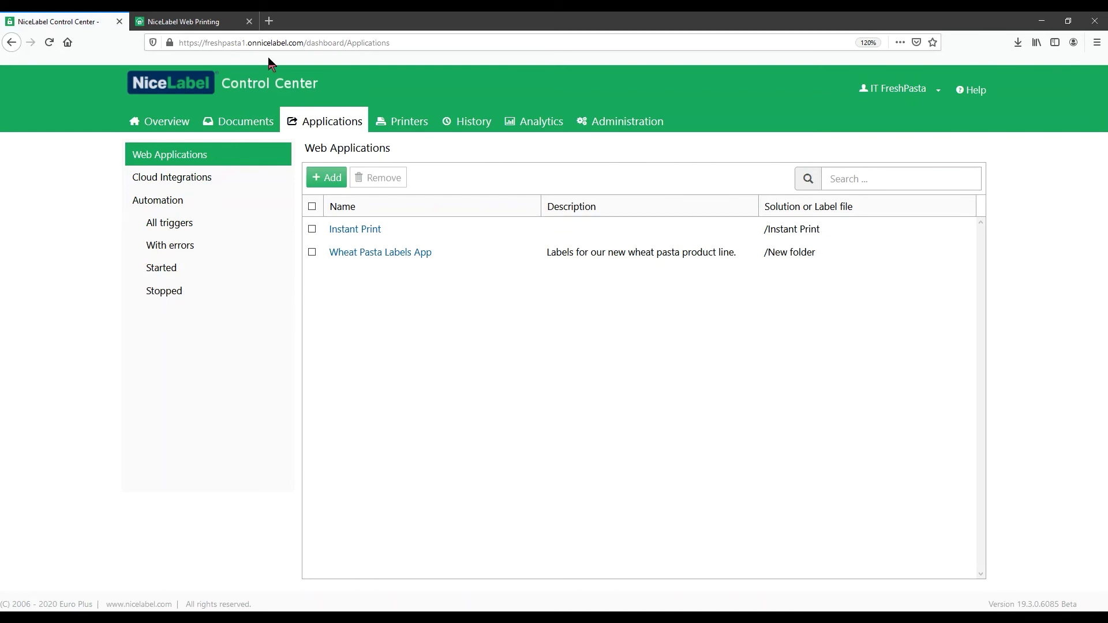
- Switch to the NiceLabel Web Printing page
click(217, 20)
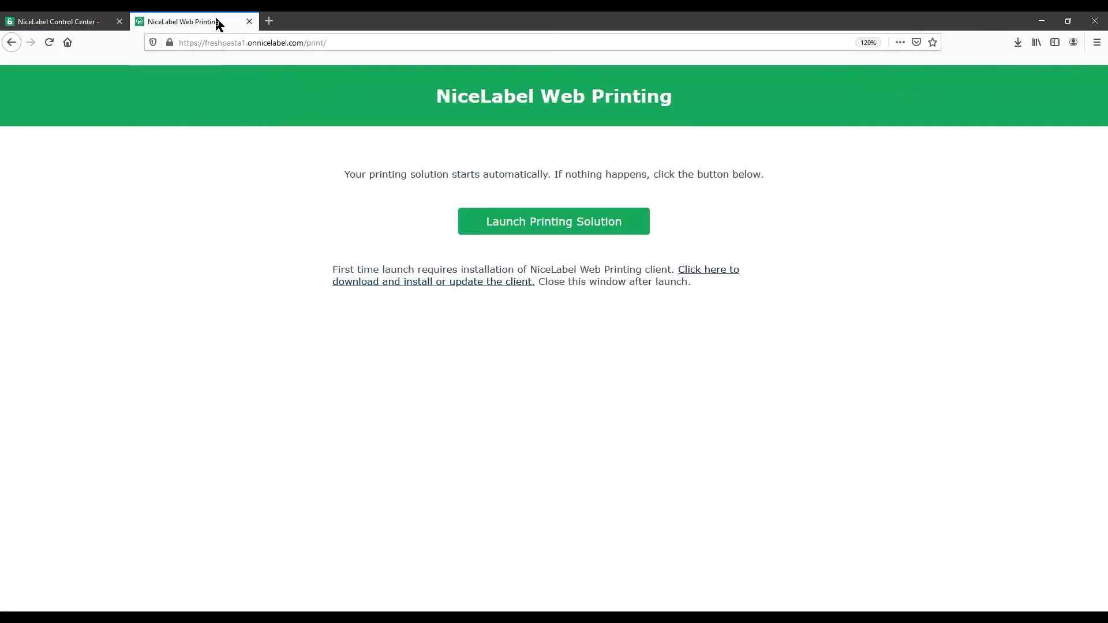
- Go to the print page at freshpasta1.onnicelabel.com/print via the address bar
click(350, 43)
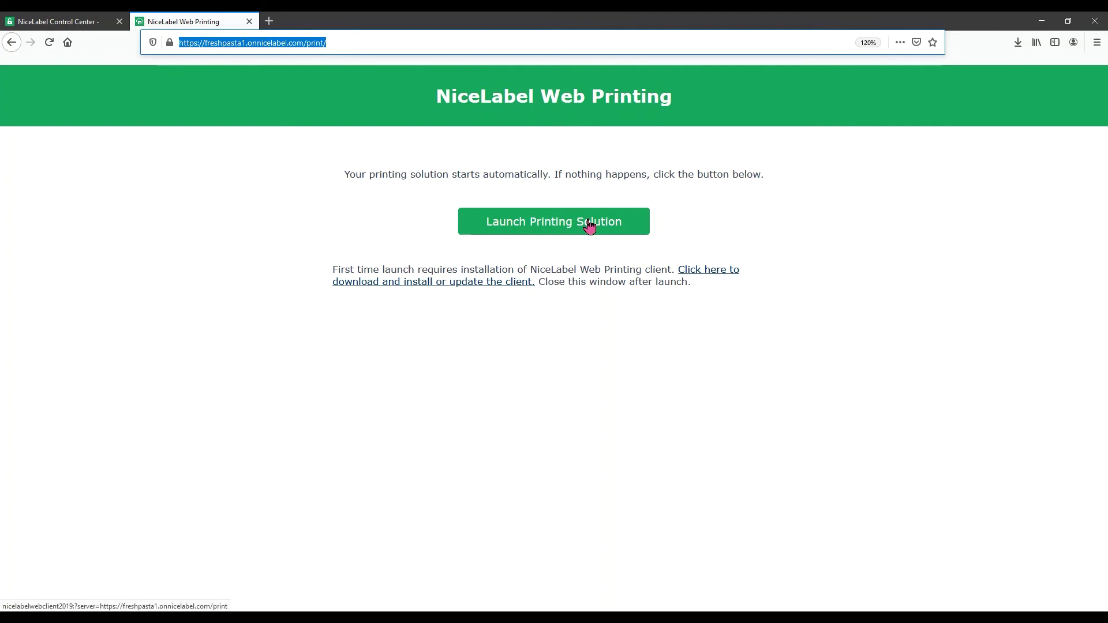
- Download NiceLabelWebClientSetup.exe and run it from Firefox's downloads list
click(706, 275)
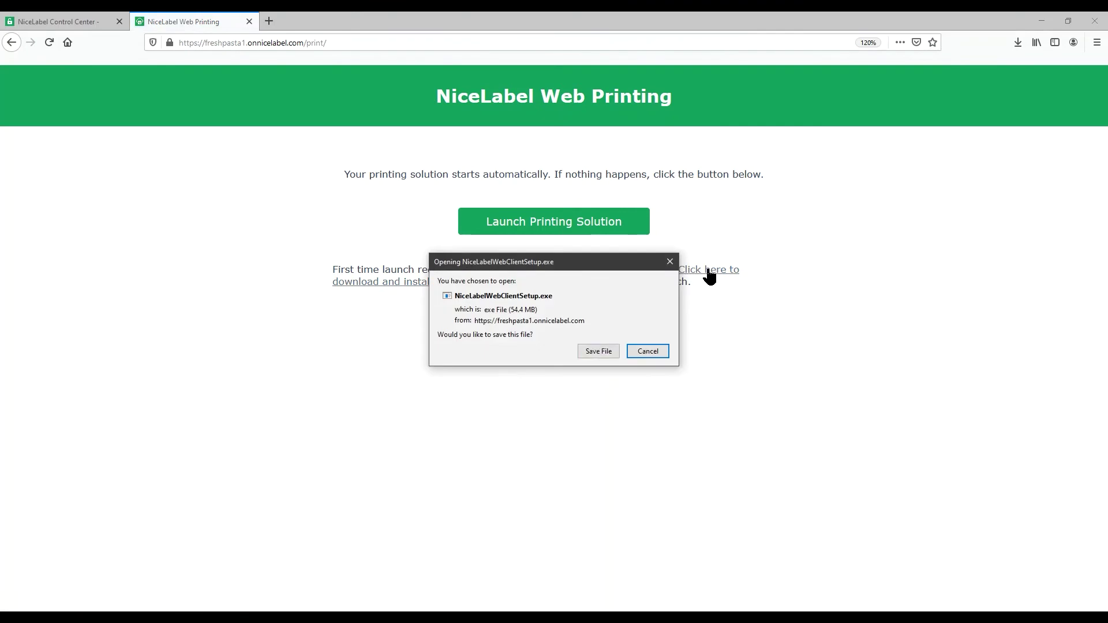
click(610, 350)
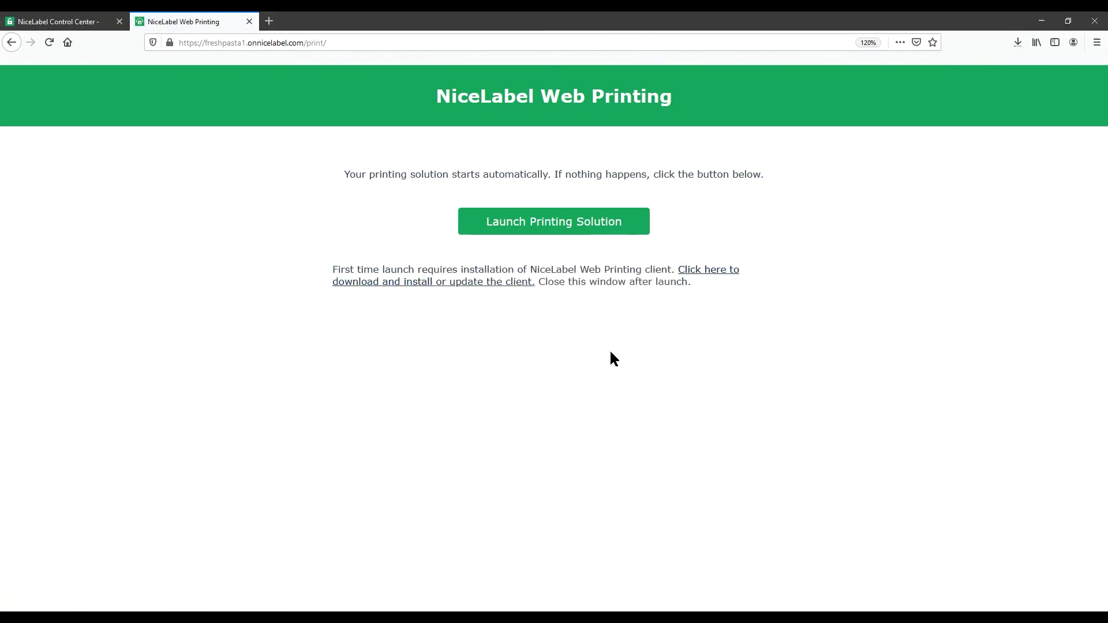
click(1018, 44)
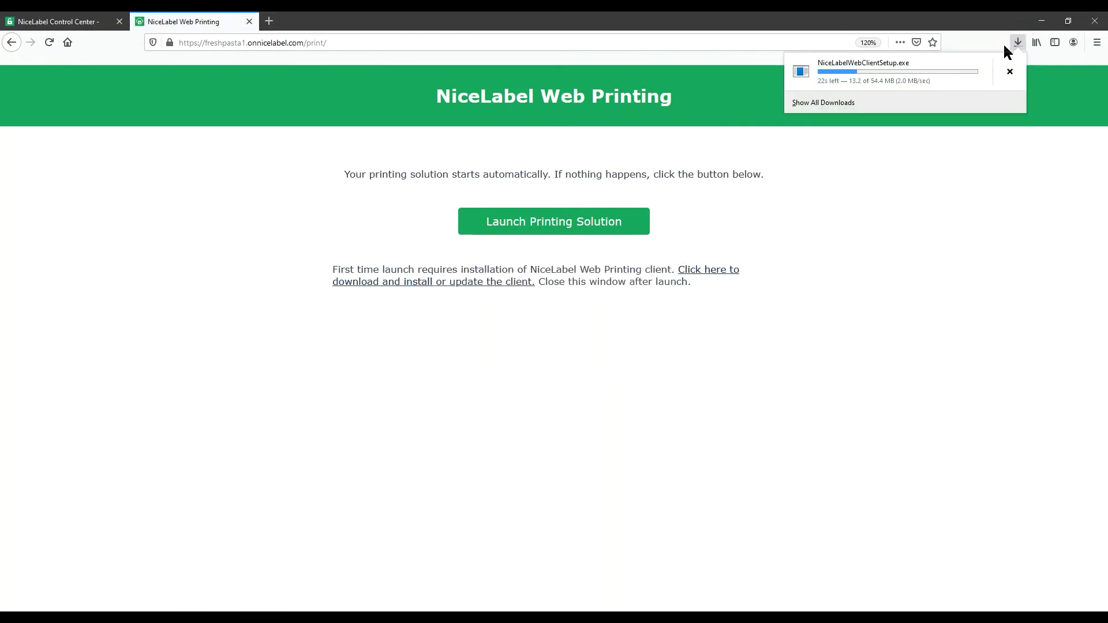
click(977, 76)
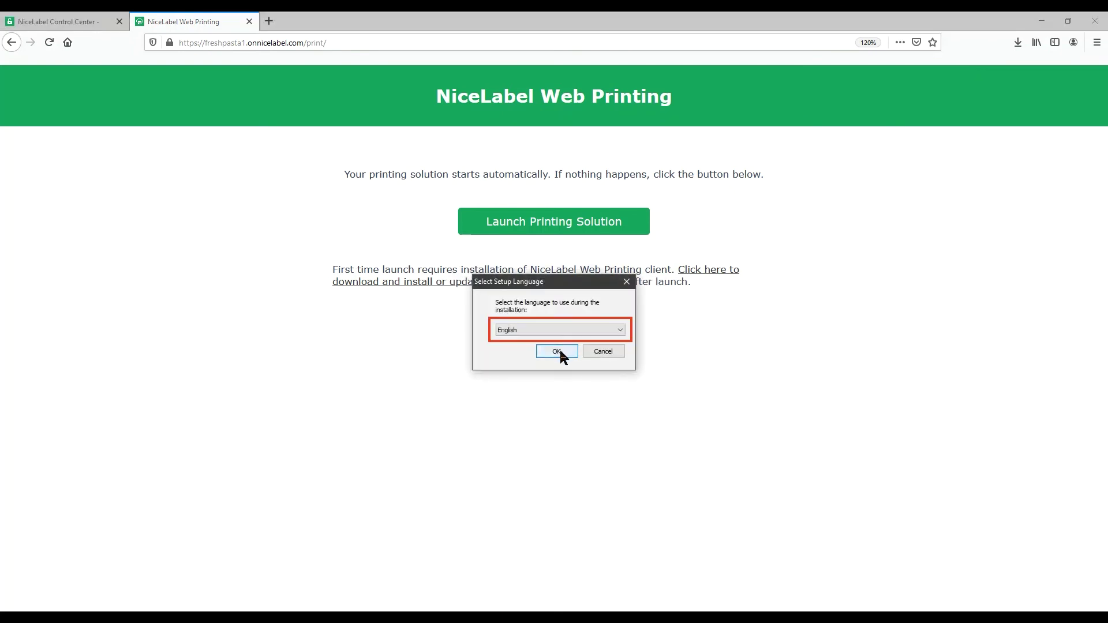
- Install NiceLabel Web Client in English, accepting the license agreement, then close setup
click(558, 352)
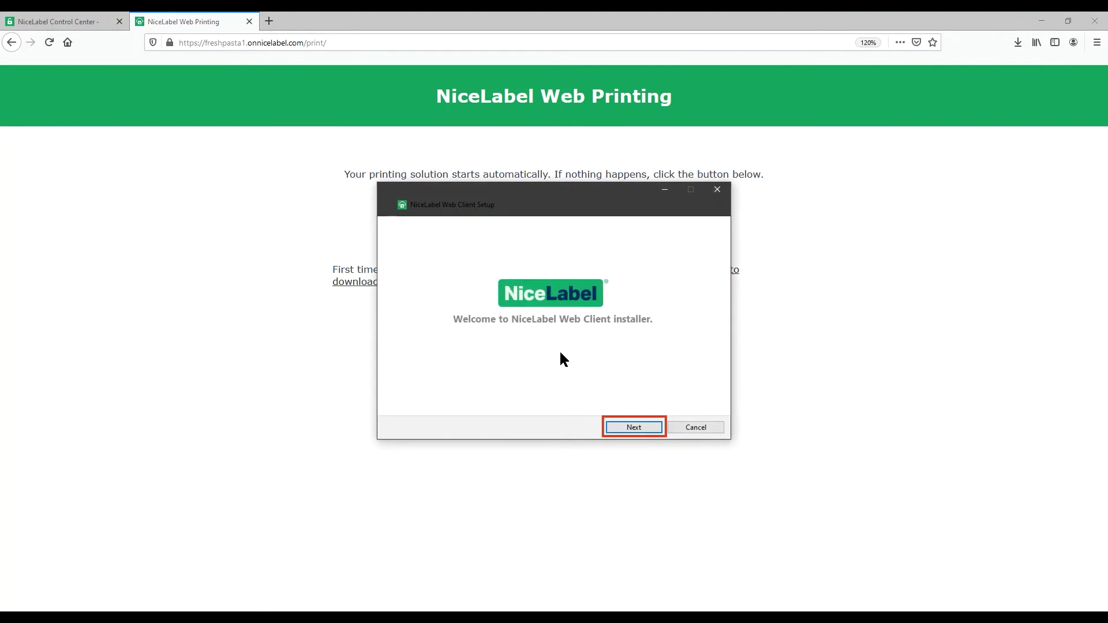
click(633, 427)
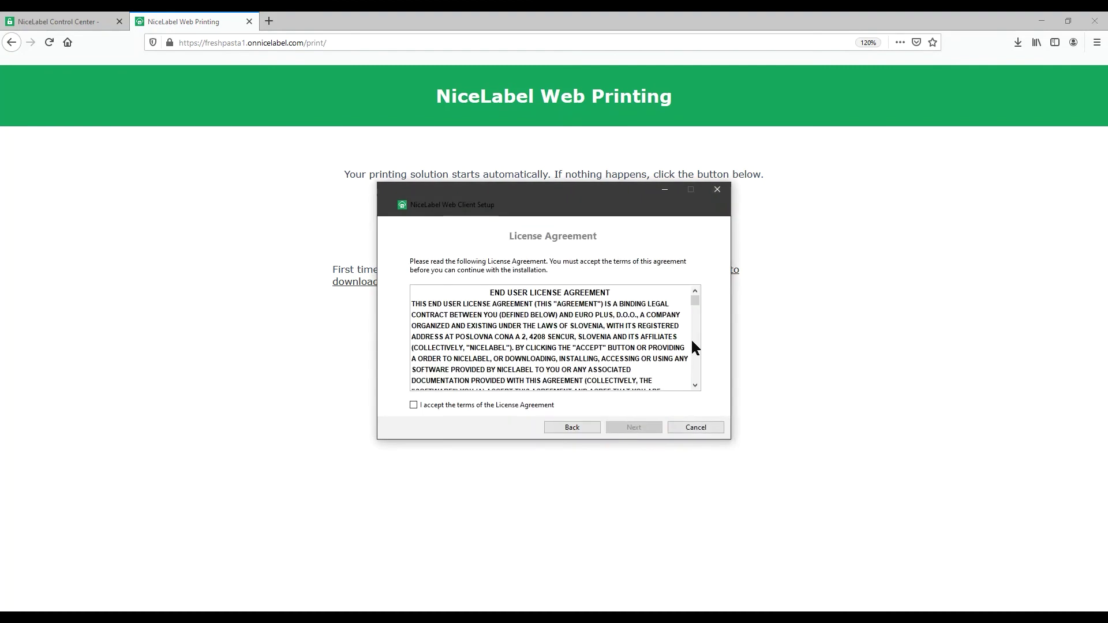
drag(695, 300, 698, 376)
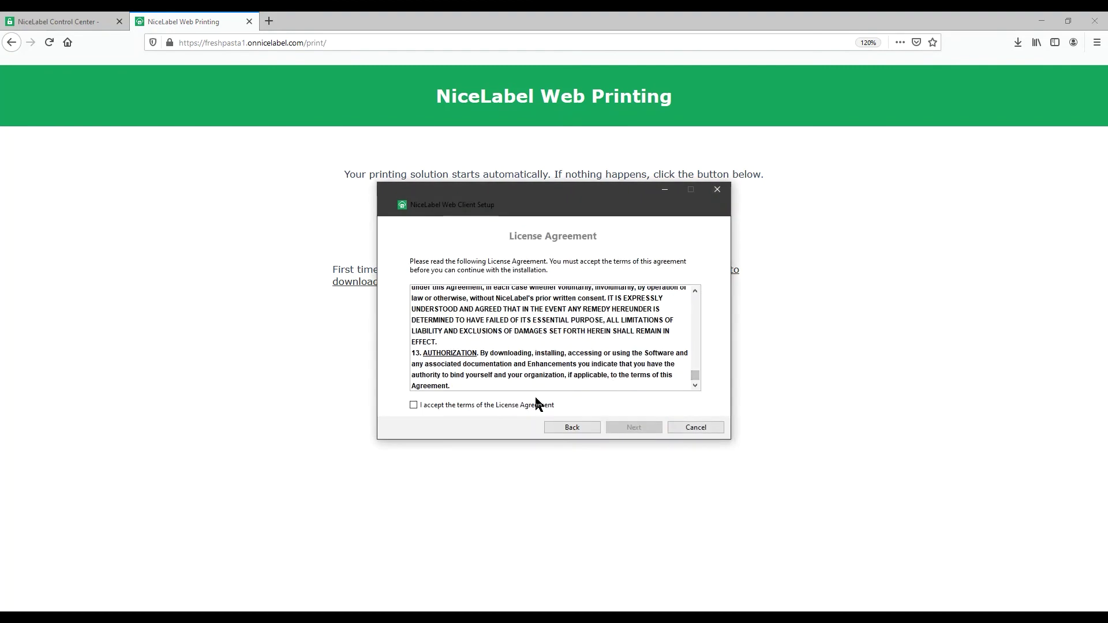
click(456, 406)
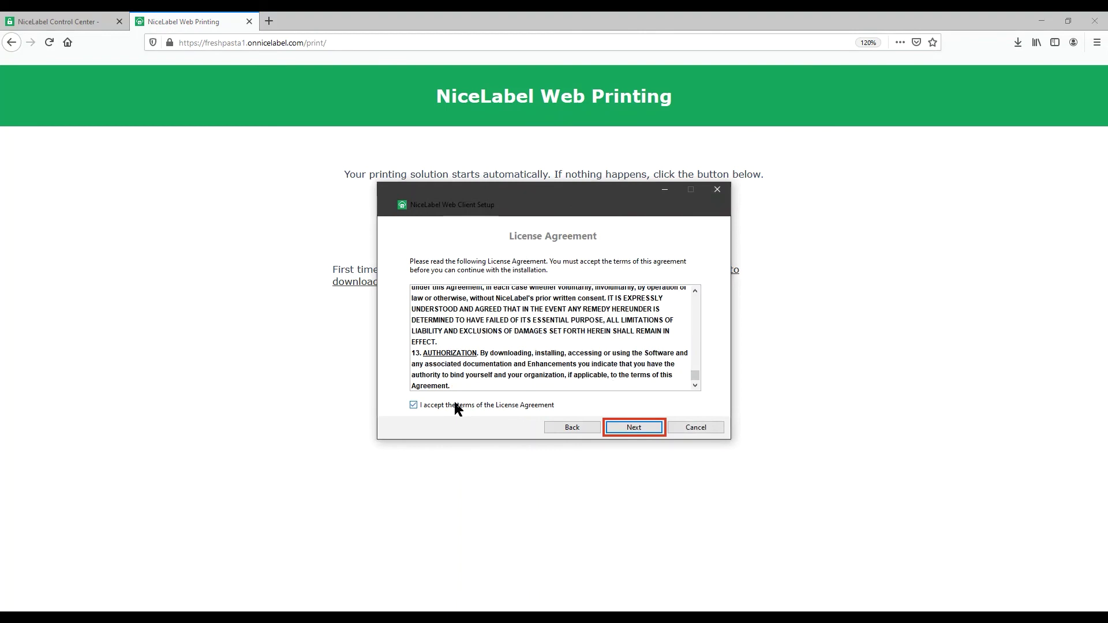
click(651, 428)
click(651, 428)
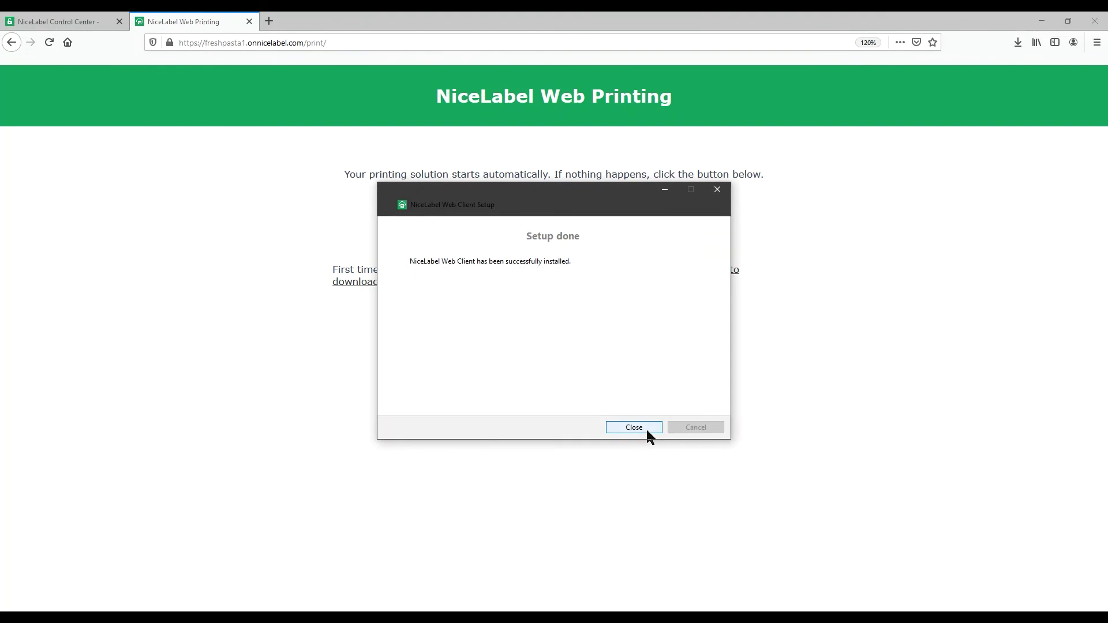
click(641, 429)
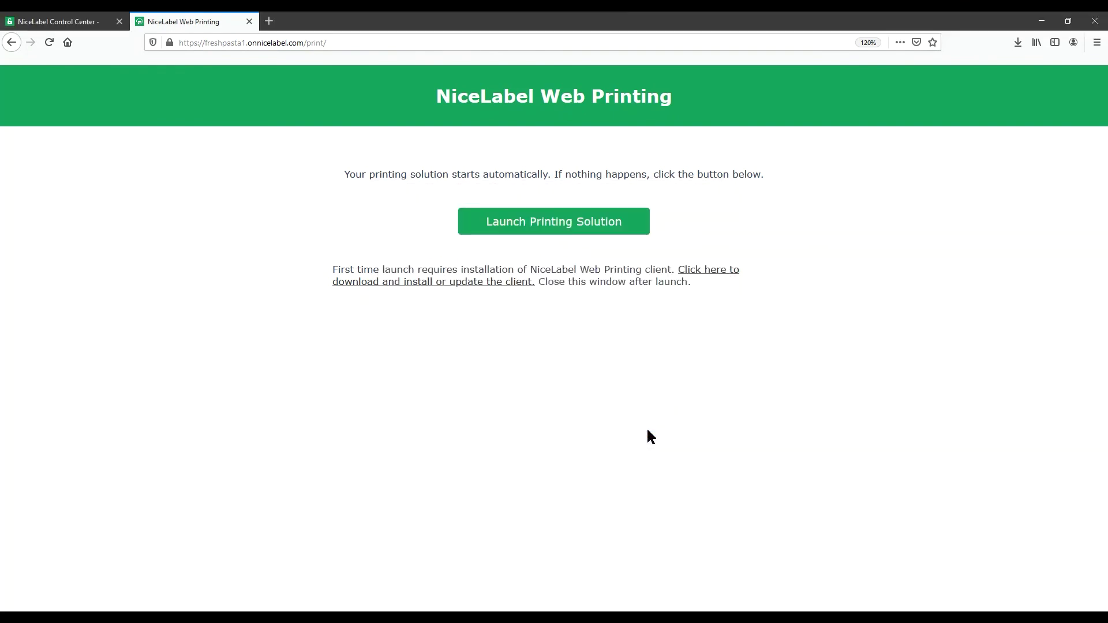
- Launch the printing solution and open it with NiceLabel Web Client
click(495, 42)
click(572, 224)
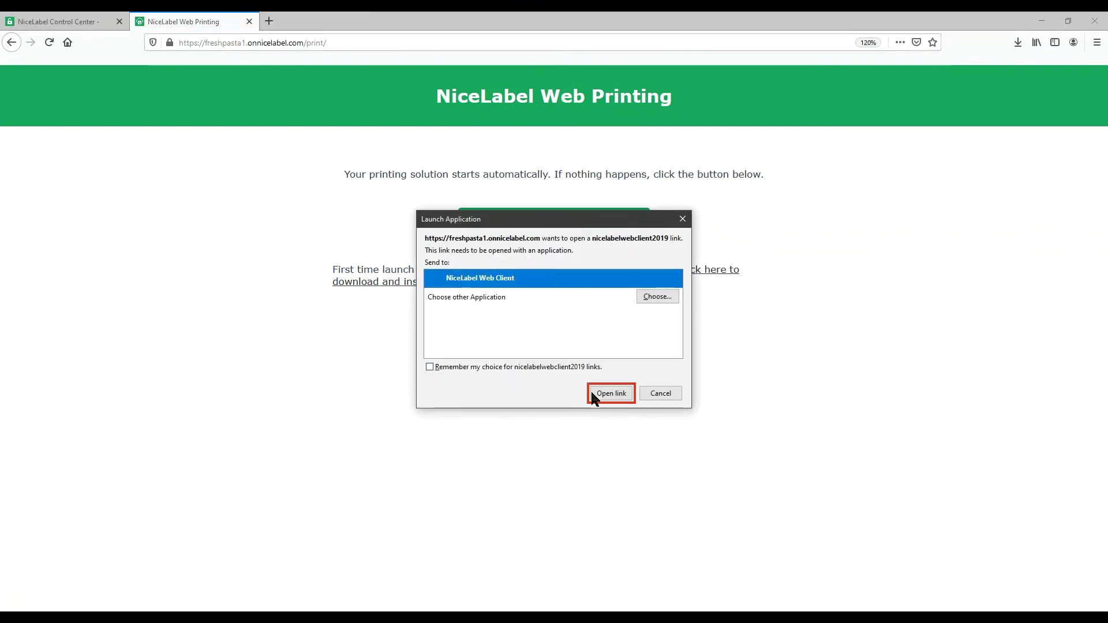
click(610, 394)
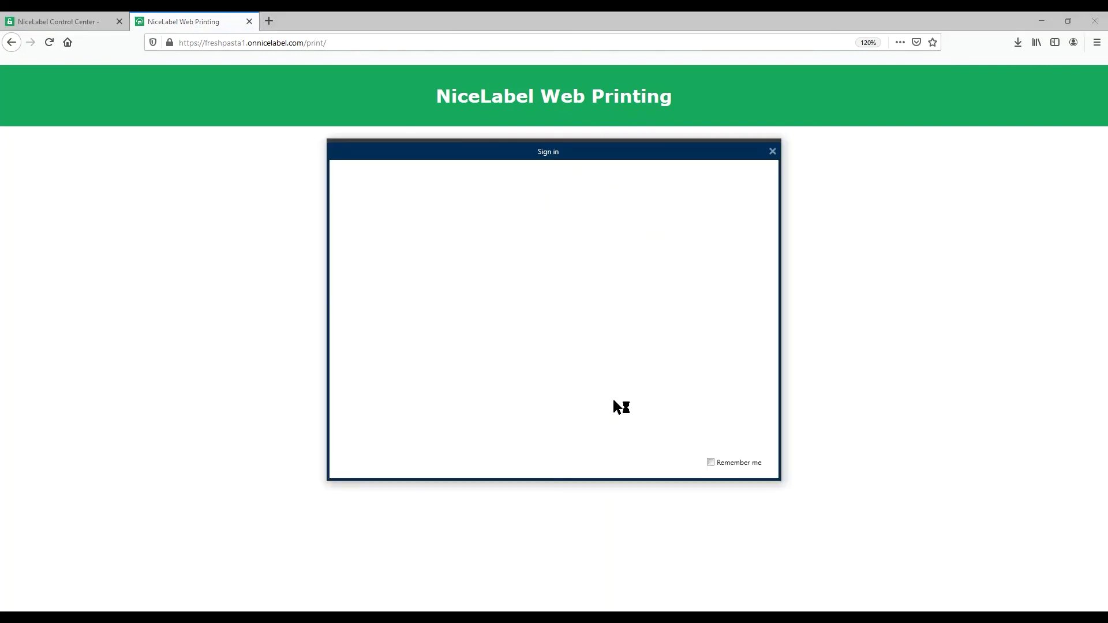
- Sign in to NiceLabel Web Client with Google, entering the account e-mail and password
click(616, 353)
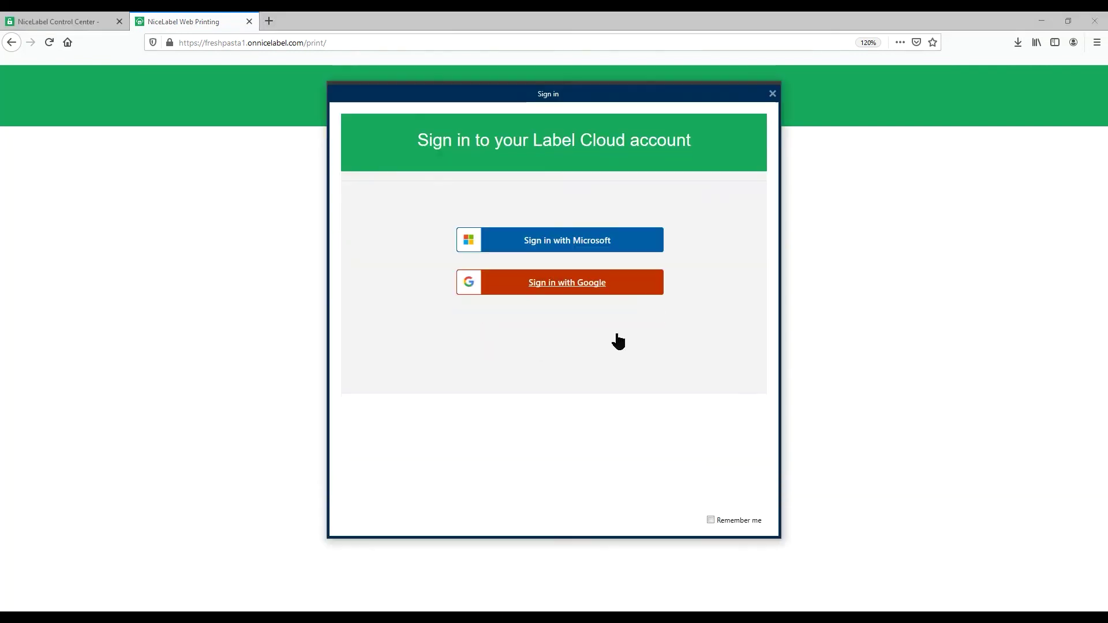
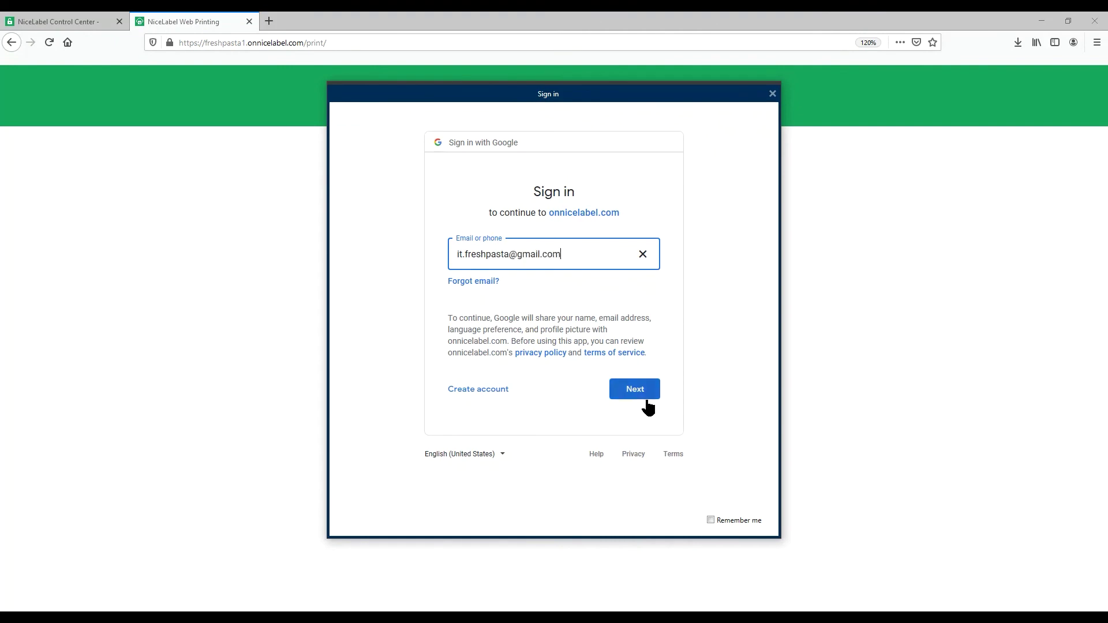
click(648, 395)
text(•••••••••••)
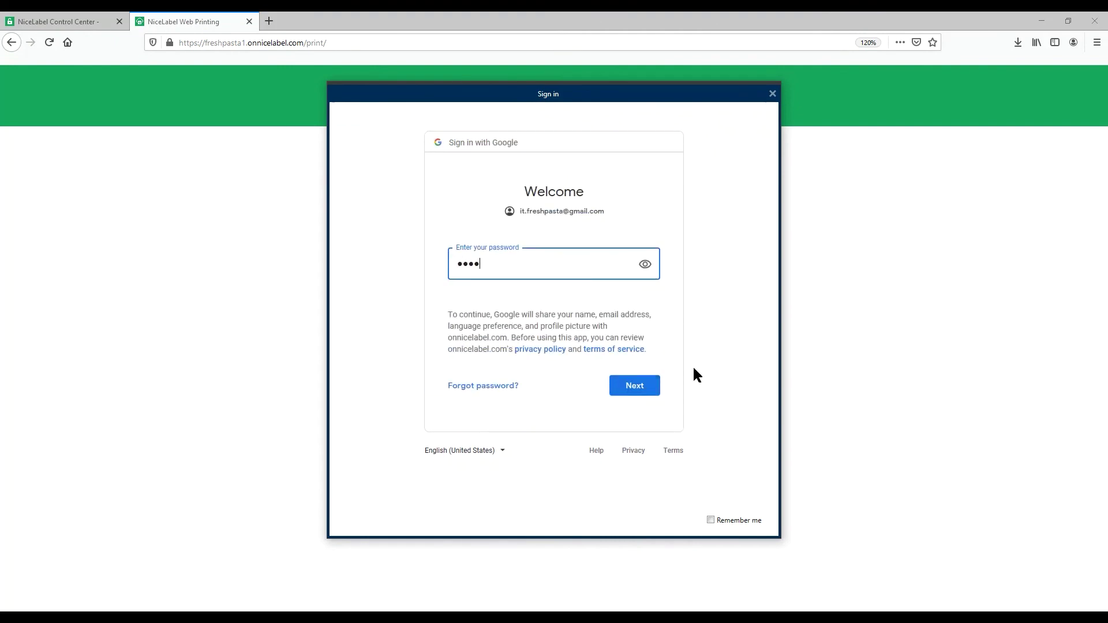
click(652, 384)
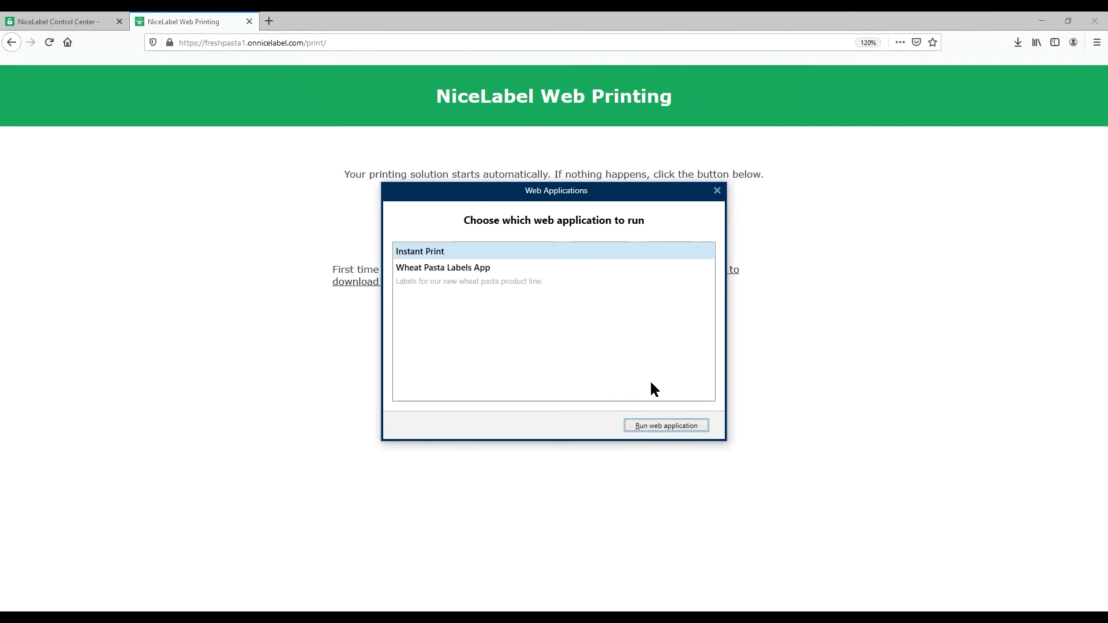
- Select the Wheat Pasta Labels App from the web applications list and run it
click(532, 270)
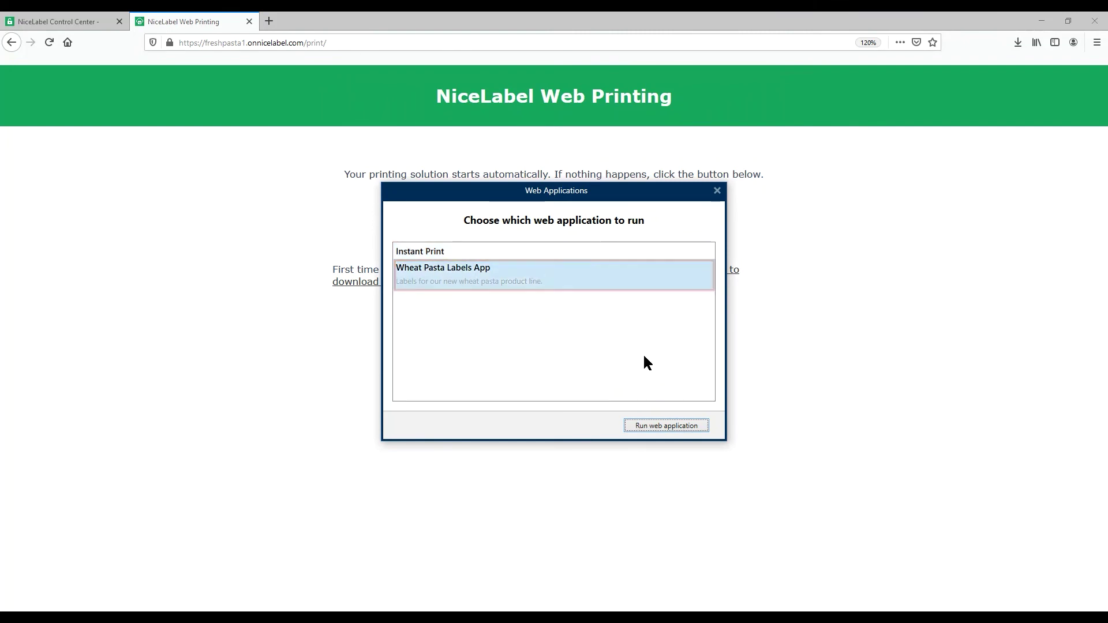
click(662, 422)
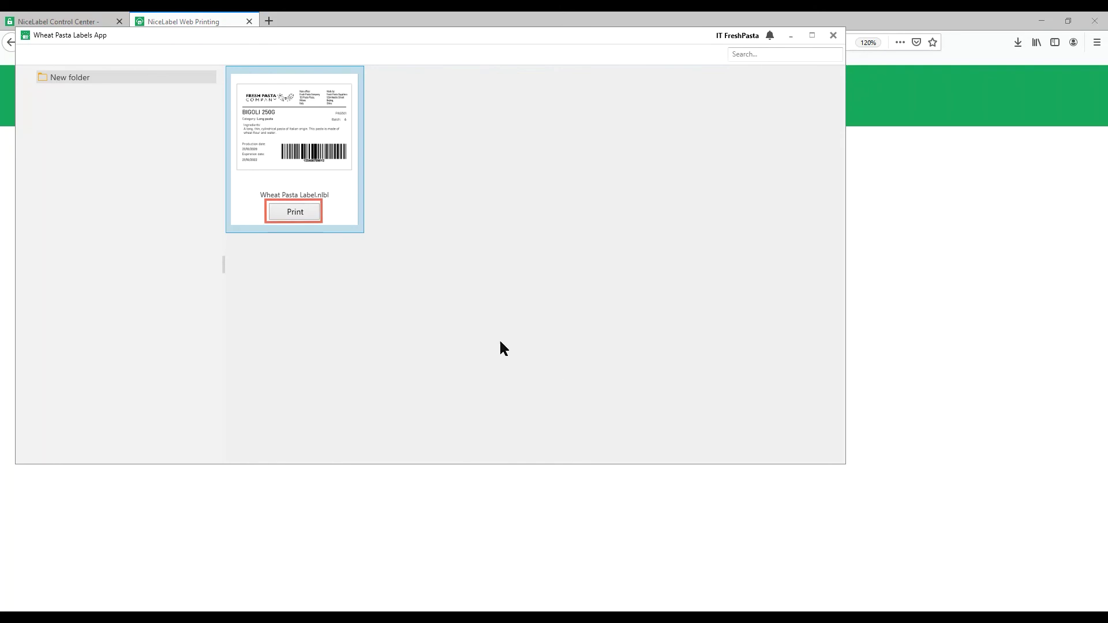
- Print Wheat Pasta Label.nlbl from New folder on FreshPasta Label Printer 1
click(311, 212)
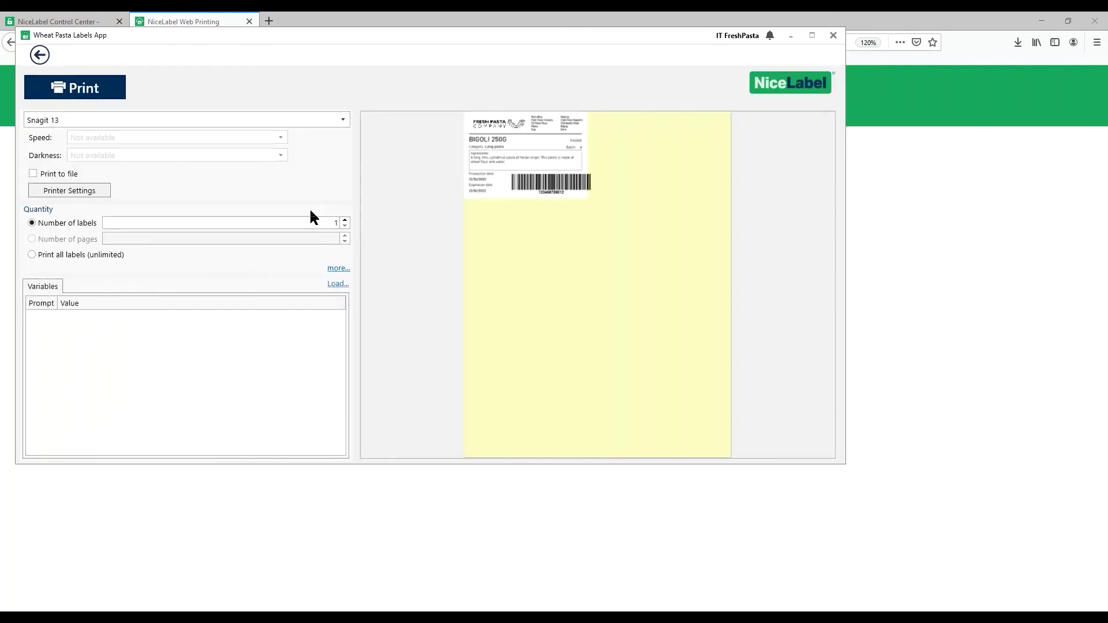
click(344, 122)
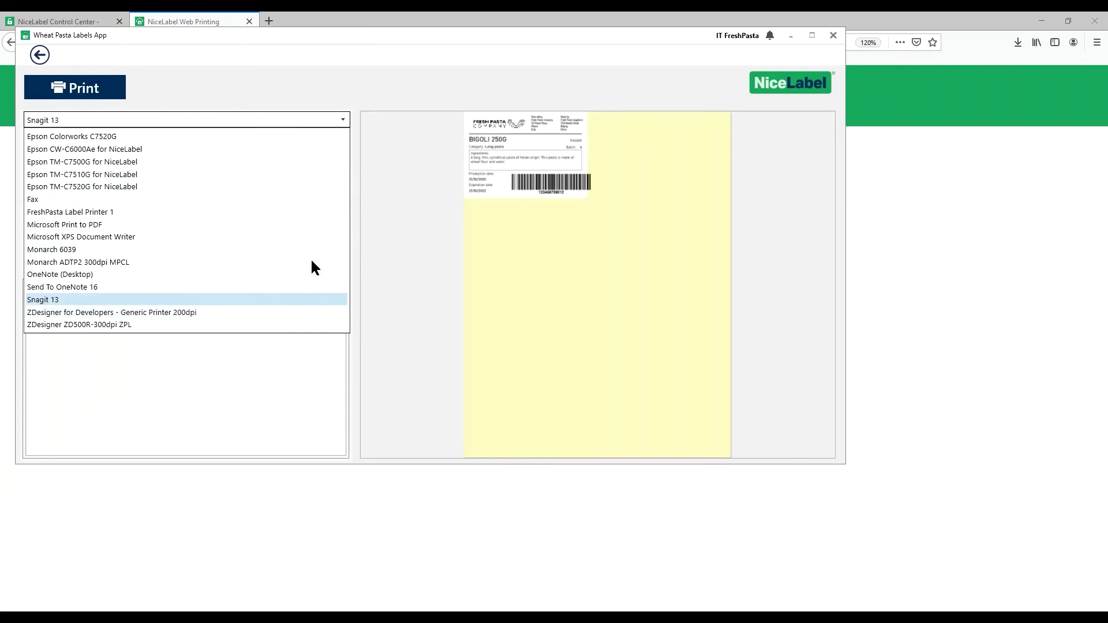
click(306, 212)
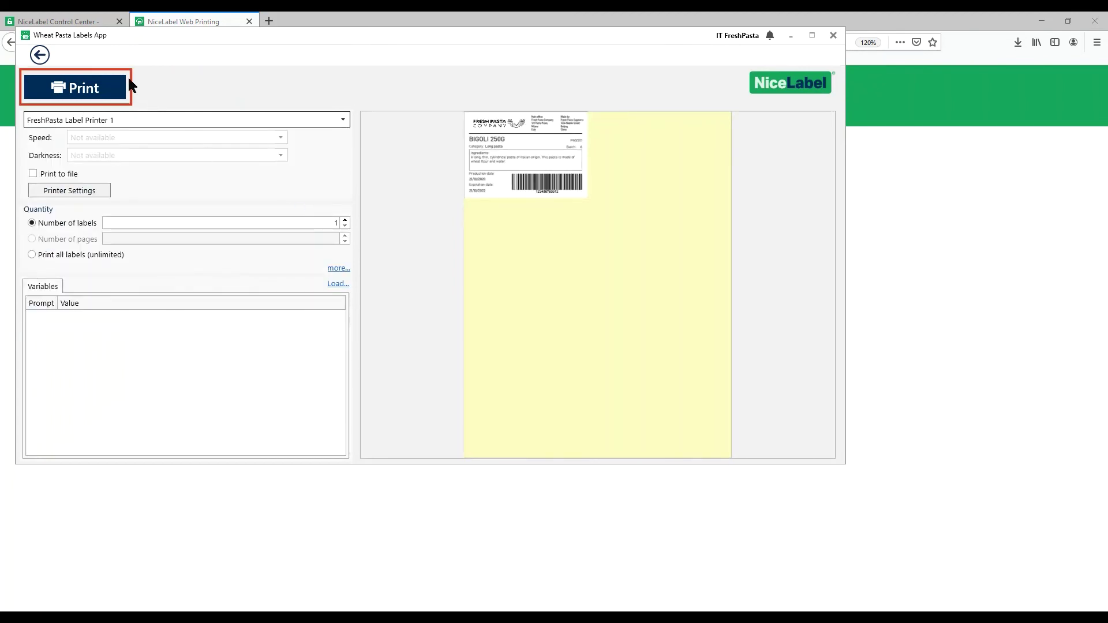
click(109, 84)
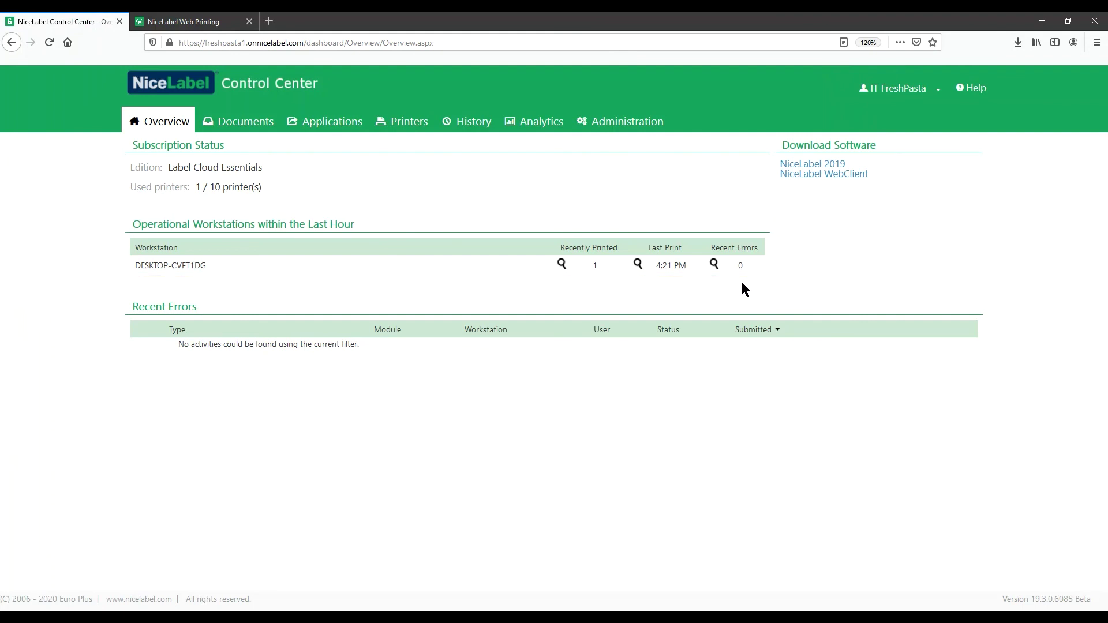
- Open Printing history to confirm the Wheat Pasta Label print on FreshPasta Label Printer 1
click(477, 128)
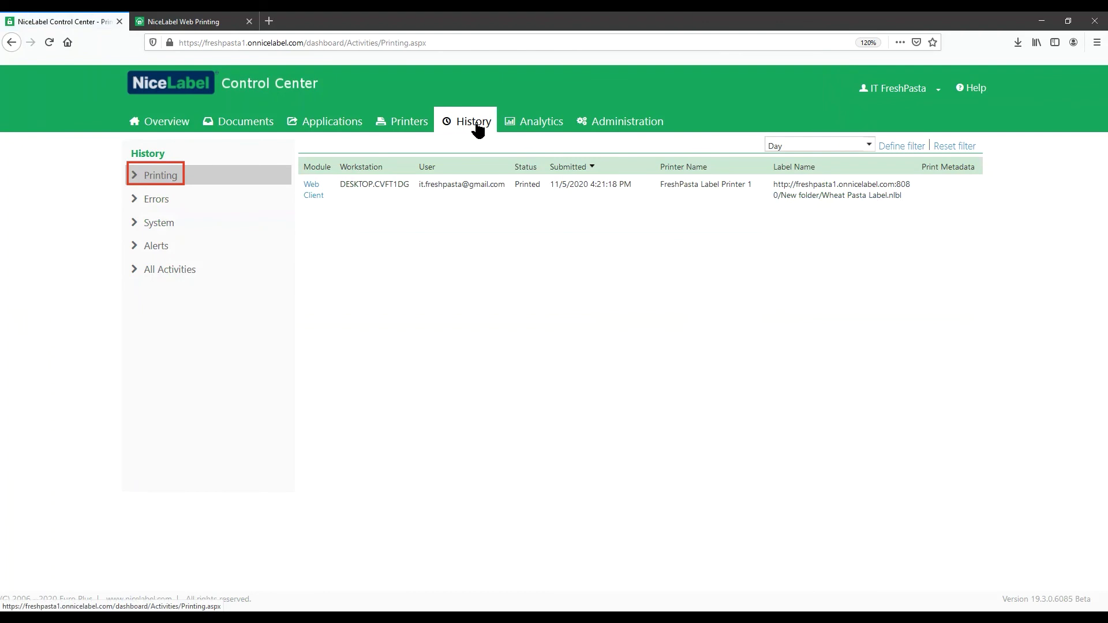